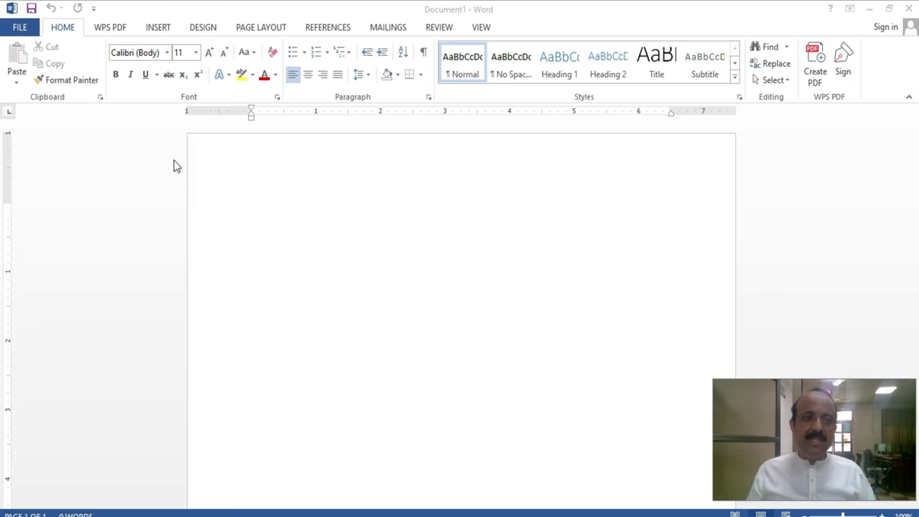
- Toggle the File backstage with clicks and Alt+F, then show Document1's Info page
click(234, 204)
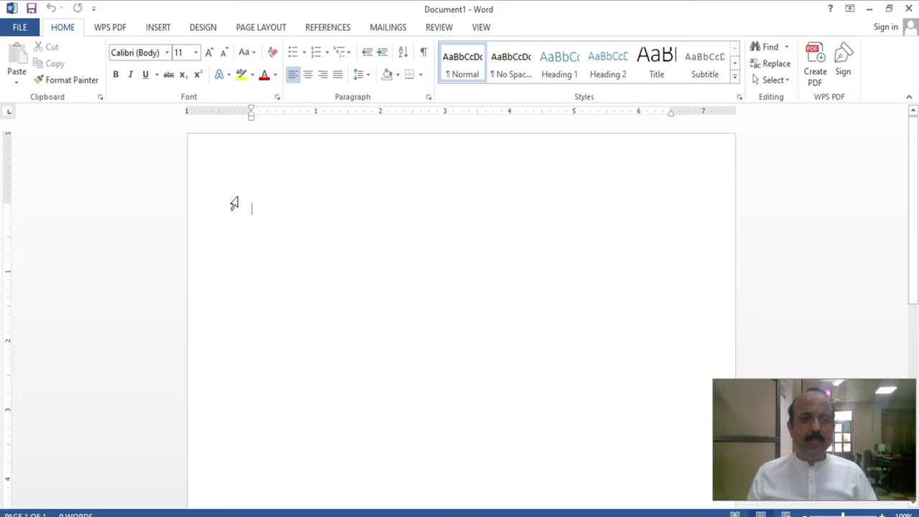
click(19, 27)
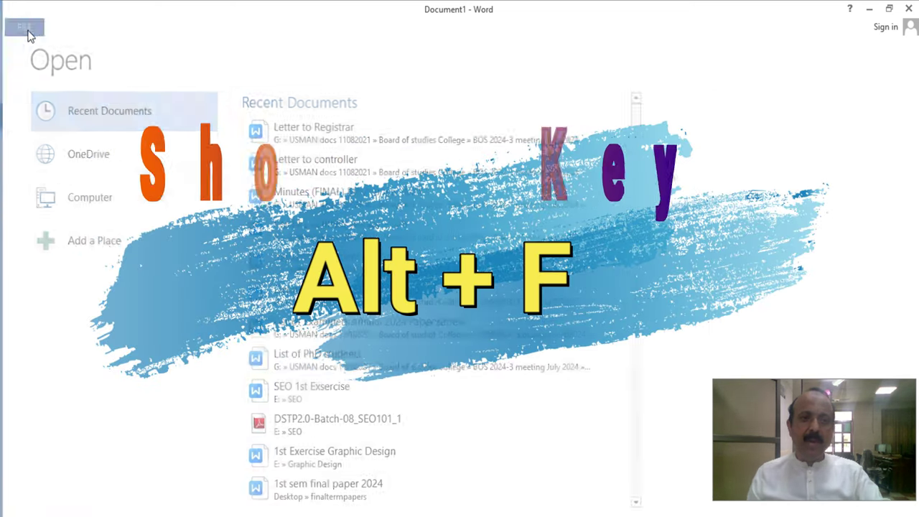
click(28, 31)
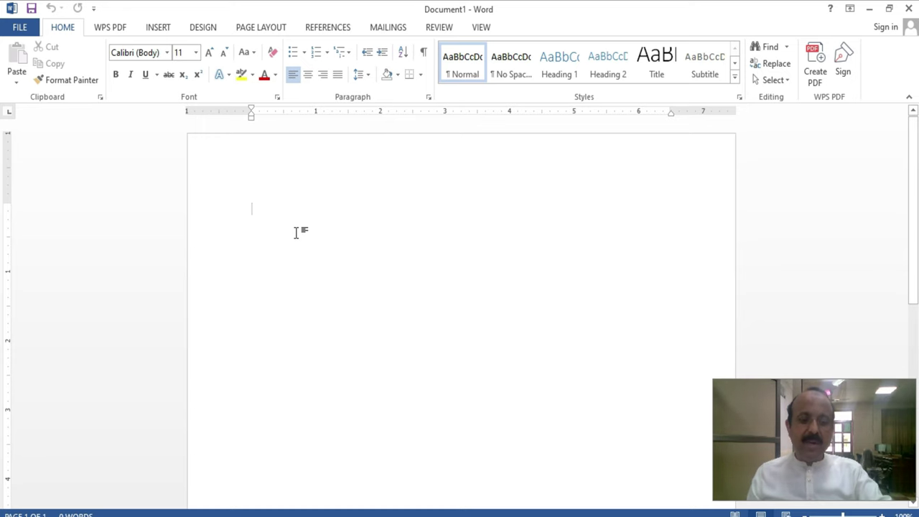
key(alt+f)
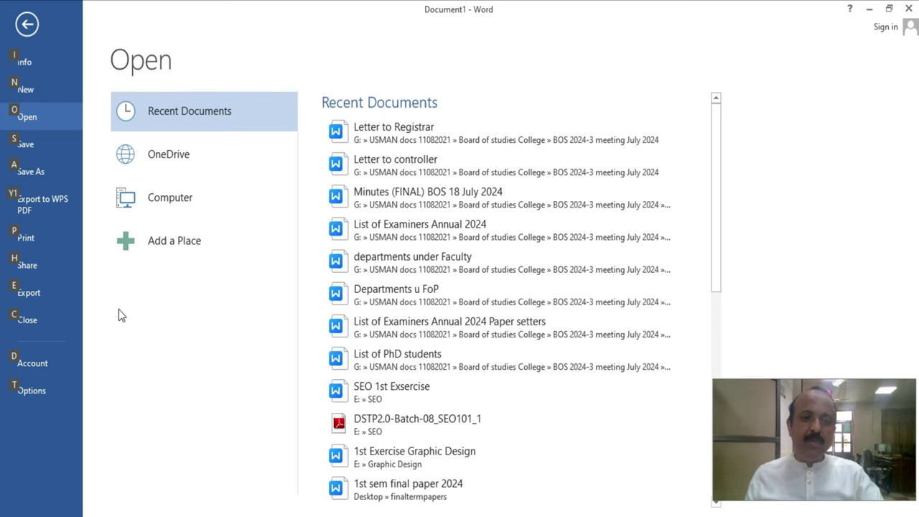
key(Escape)
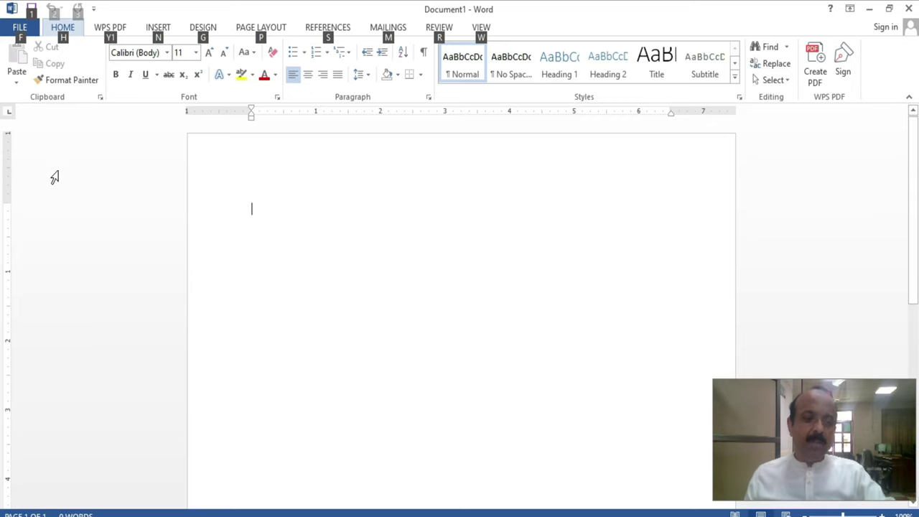
click(18, 27)
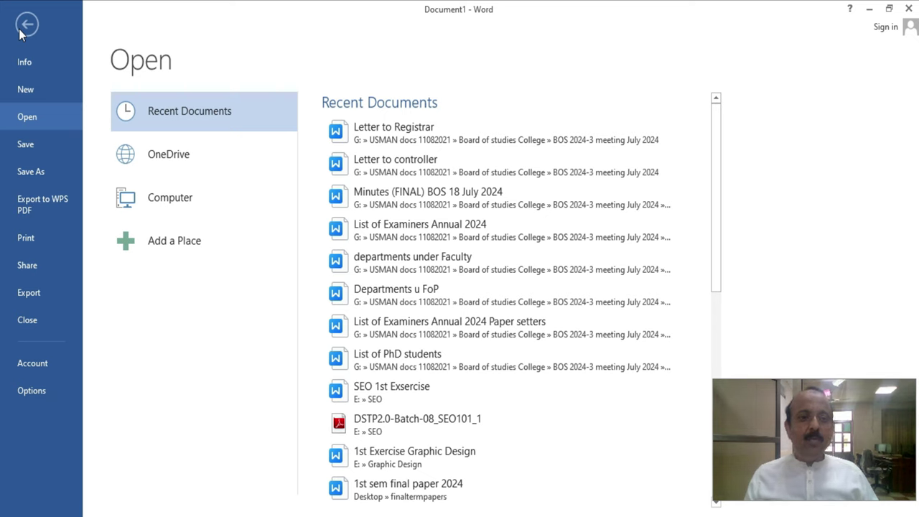
click(31, 63)
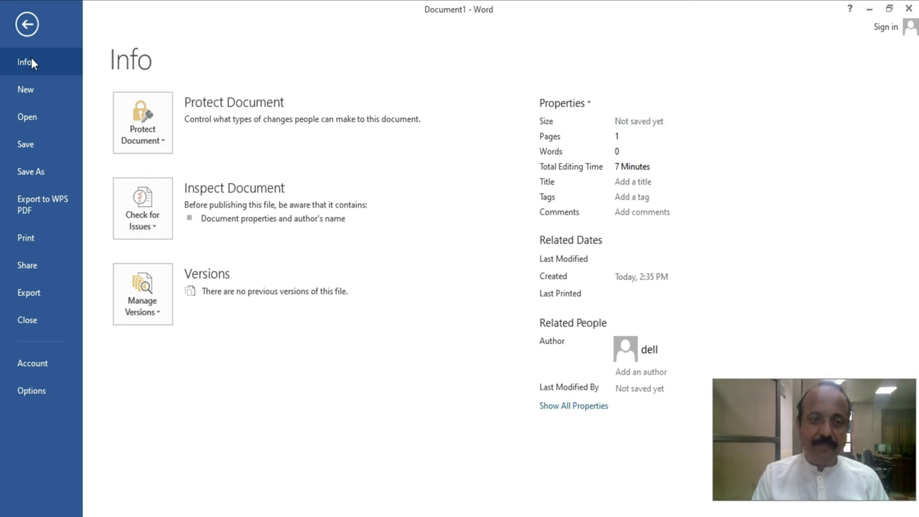
- Encrypt the document with a password via Protect Document, entering and confirming it
click(153, 133)
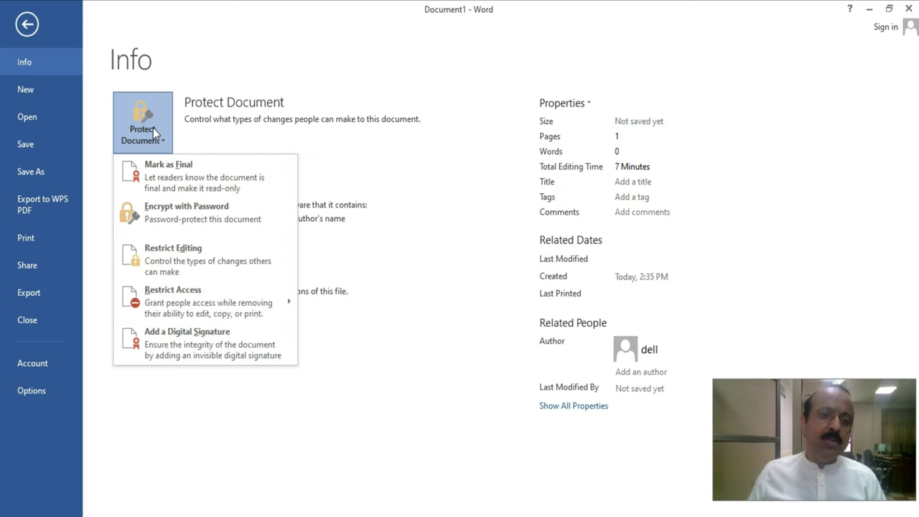
click(184, 217)
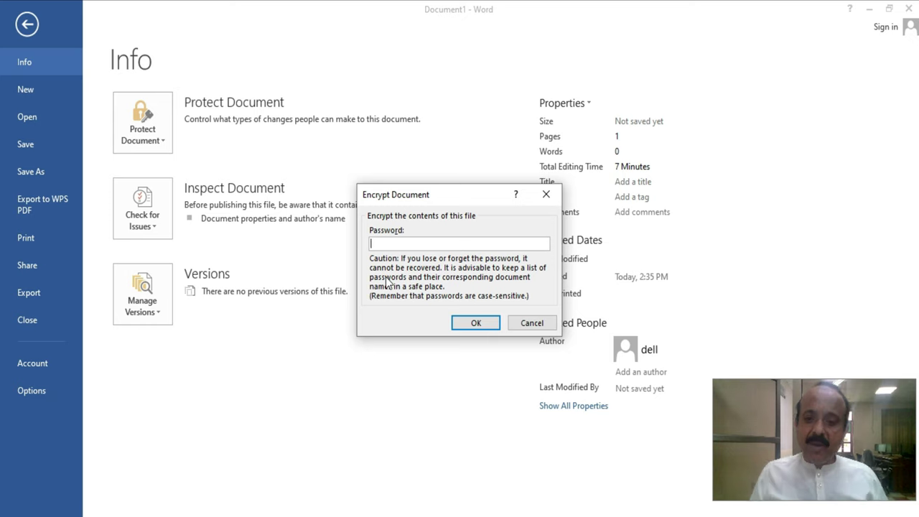
text(123)
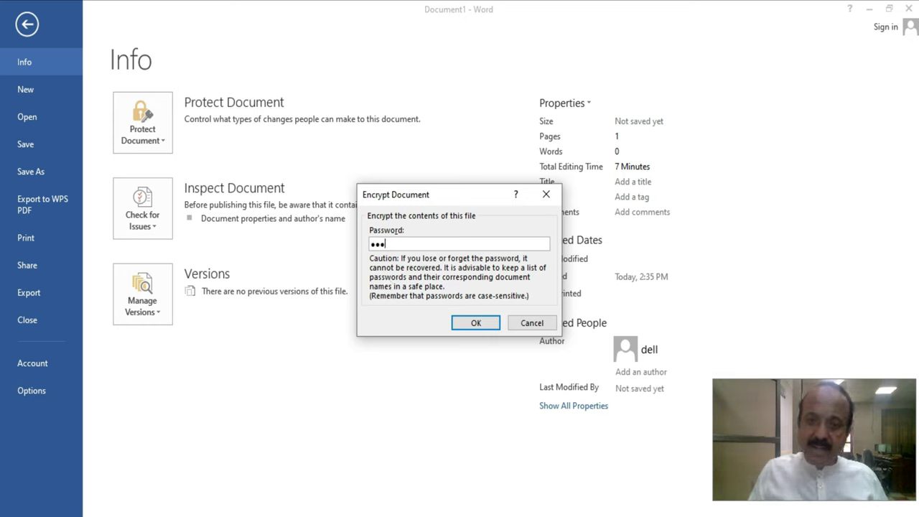
click(471, 323)
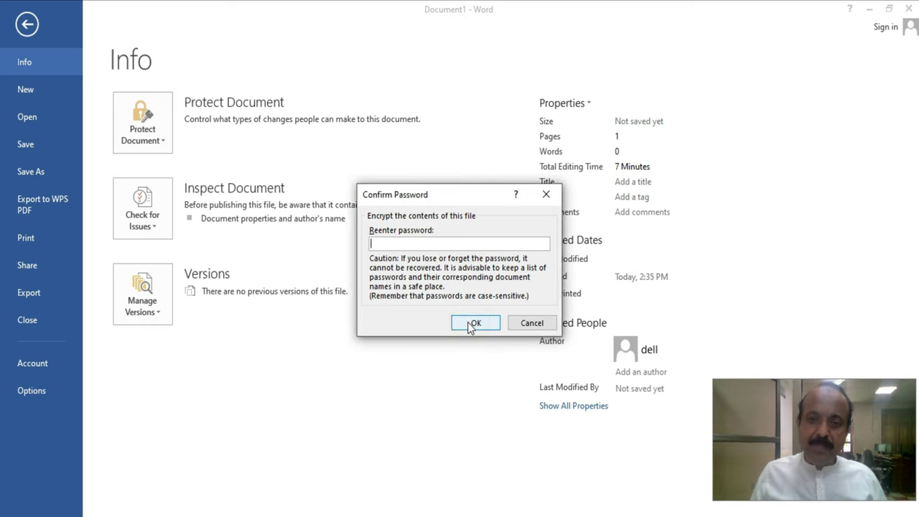
text(123)
key(Return)
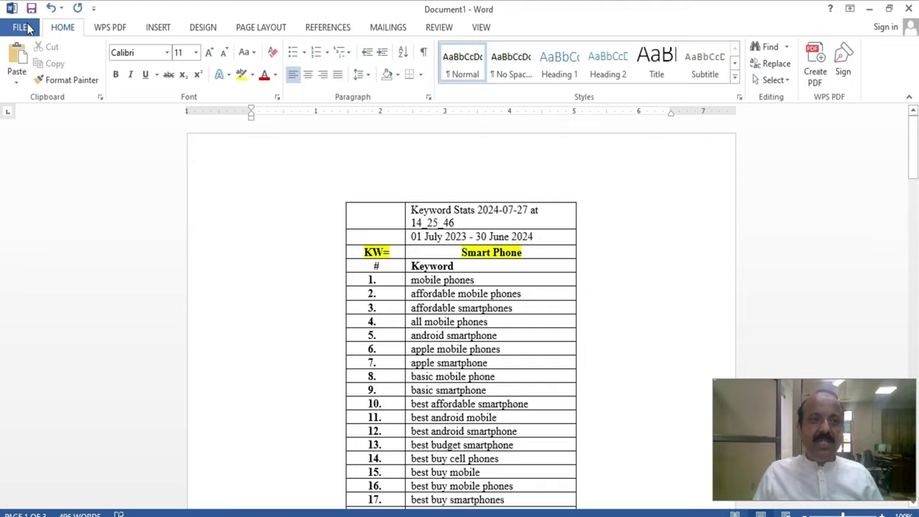
- Create blank documents via Ctrl+N and File > New, then return to Document1's Keyword Stats table
click(25, 27)
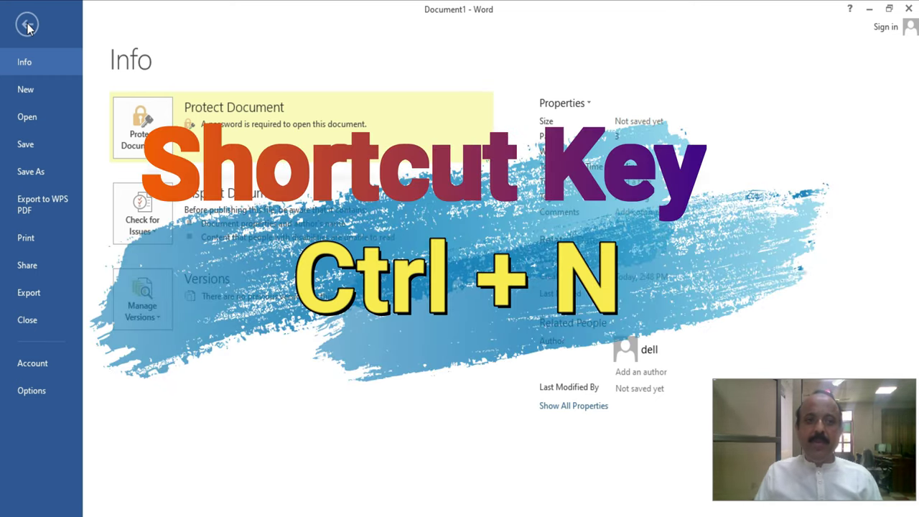
click(27, 26)
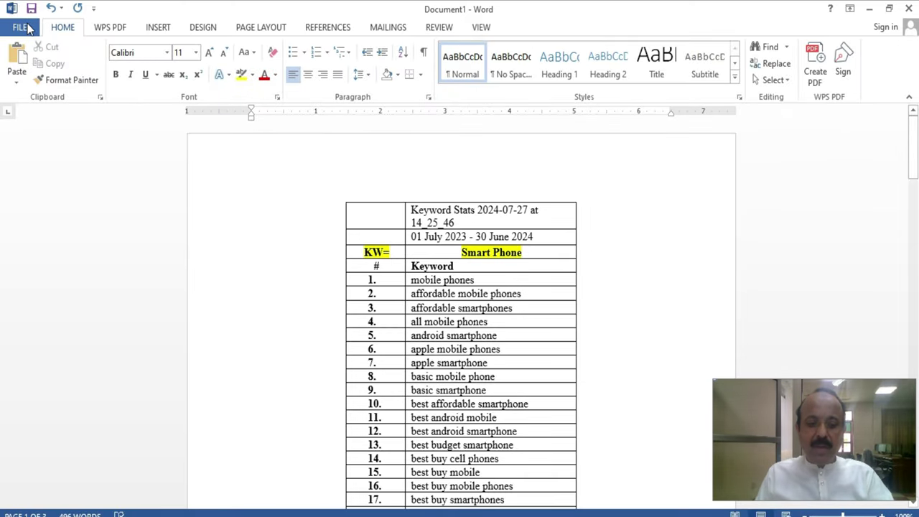
key(ctrl+n)
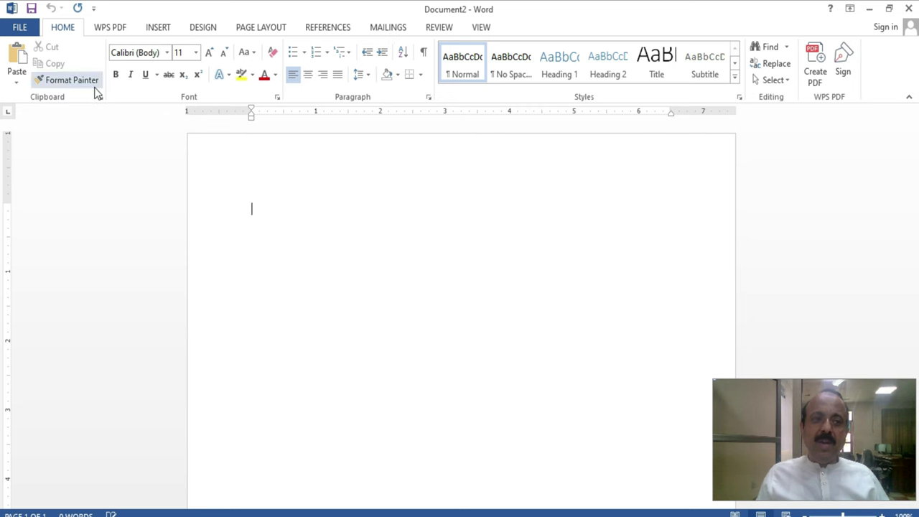
click(26, 33)
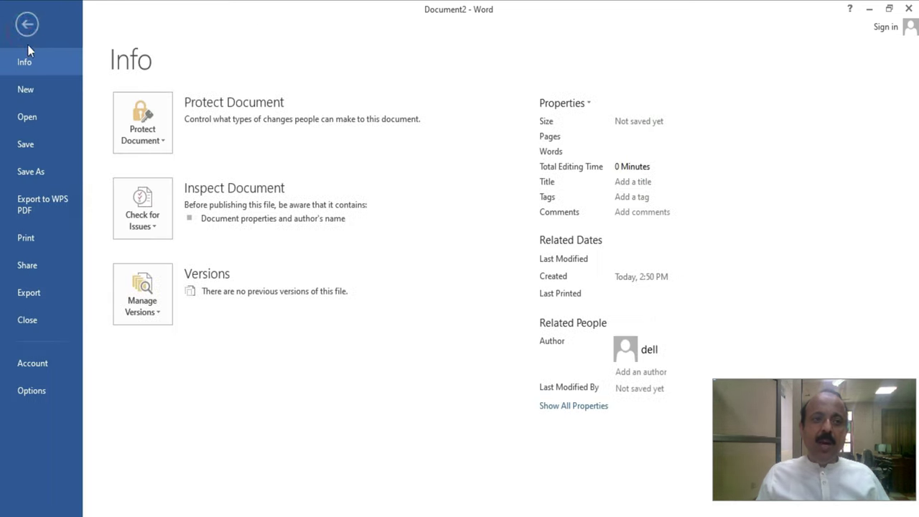
click(35, 90)
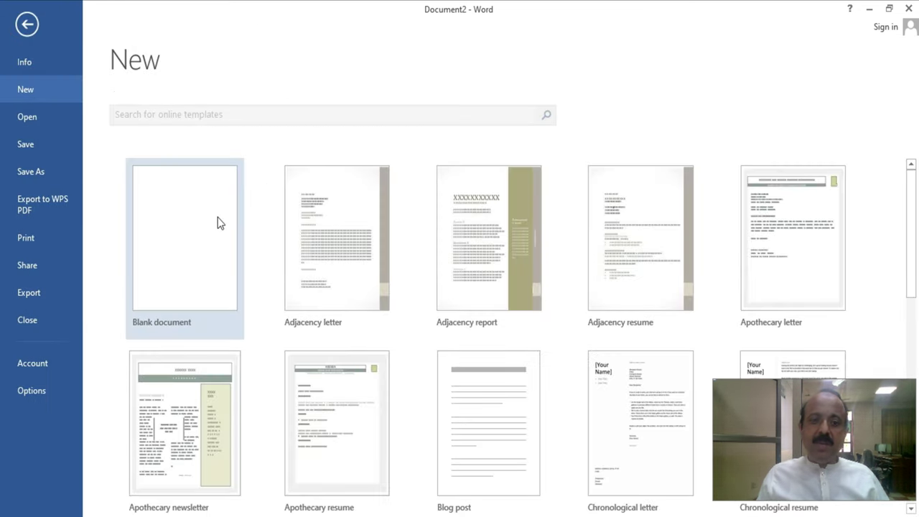
click(217, 217)
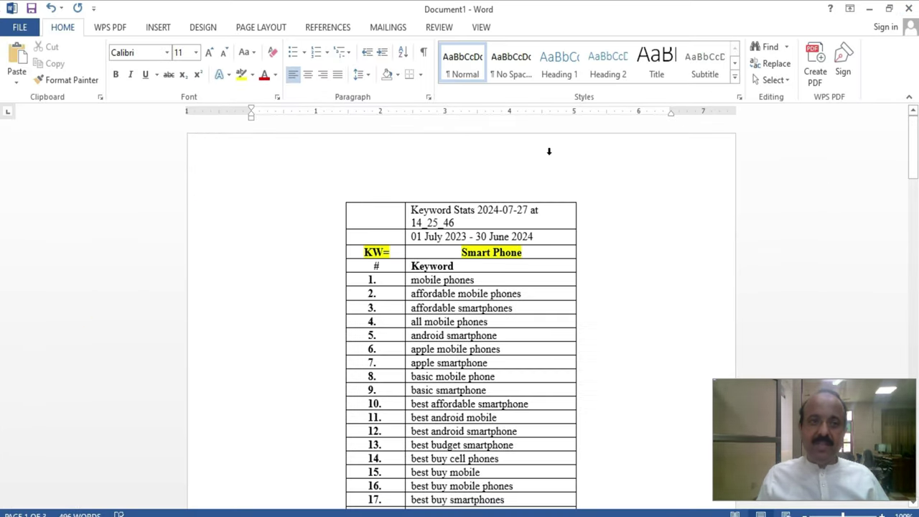
click(19, 29)
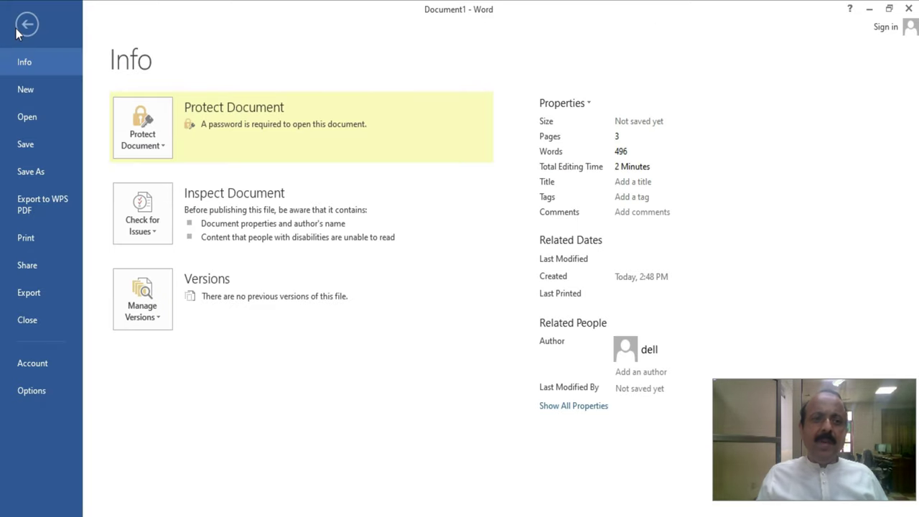
click(27, 24)
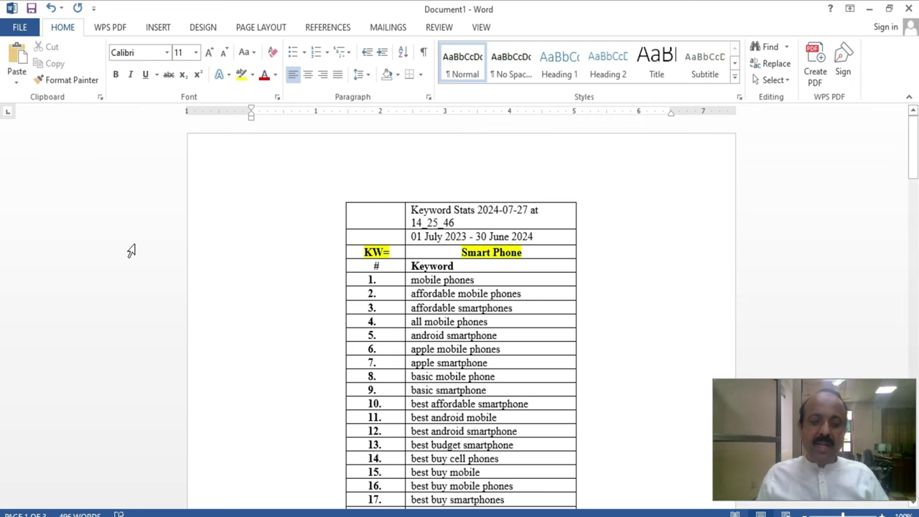
key(ctrl+o)
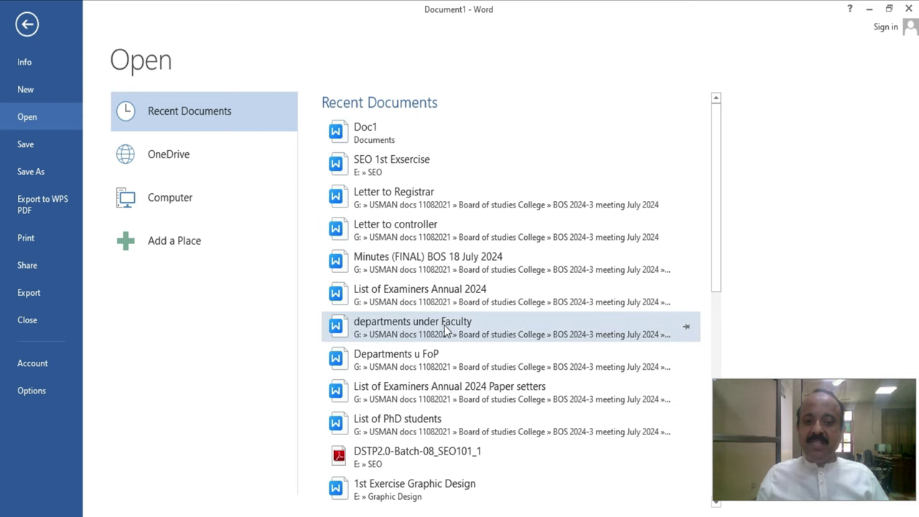
scroll(445, 331, down, 6)
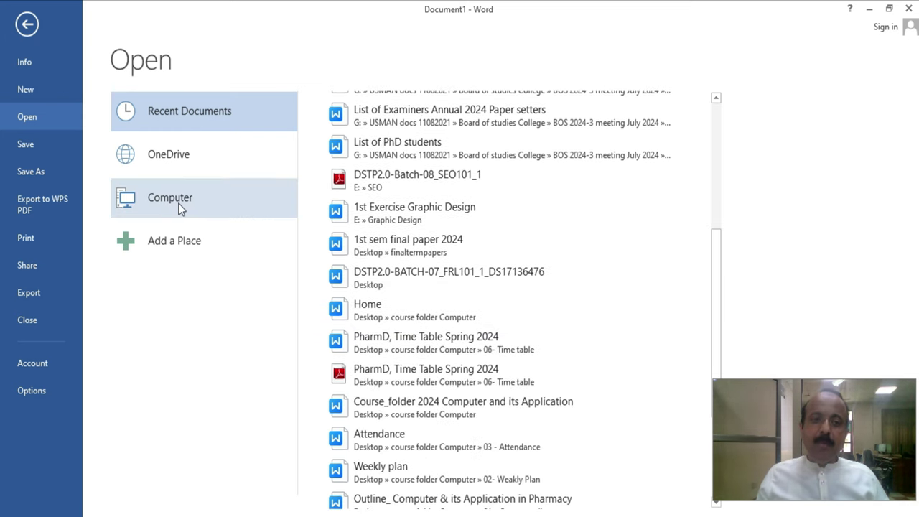
click(179, 207)
click(365, 352)
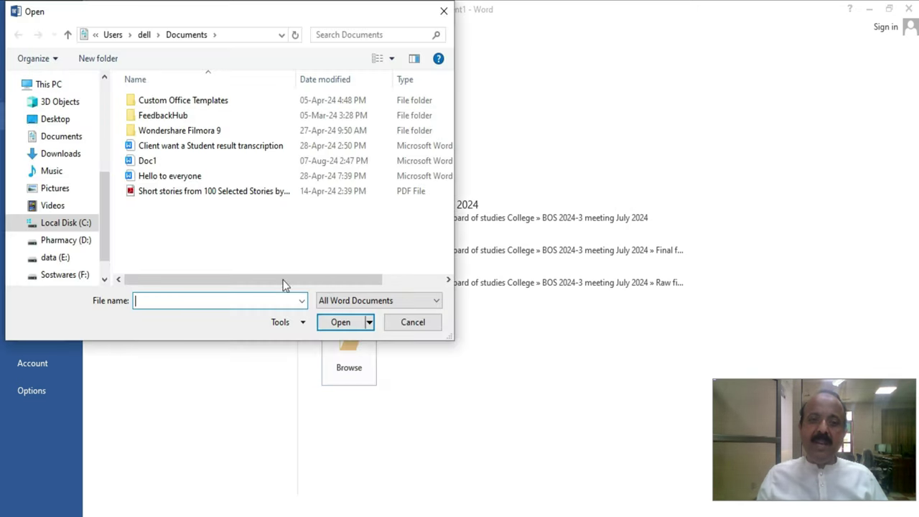
click(170, 176)
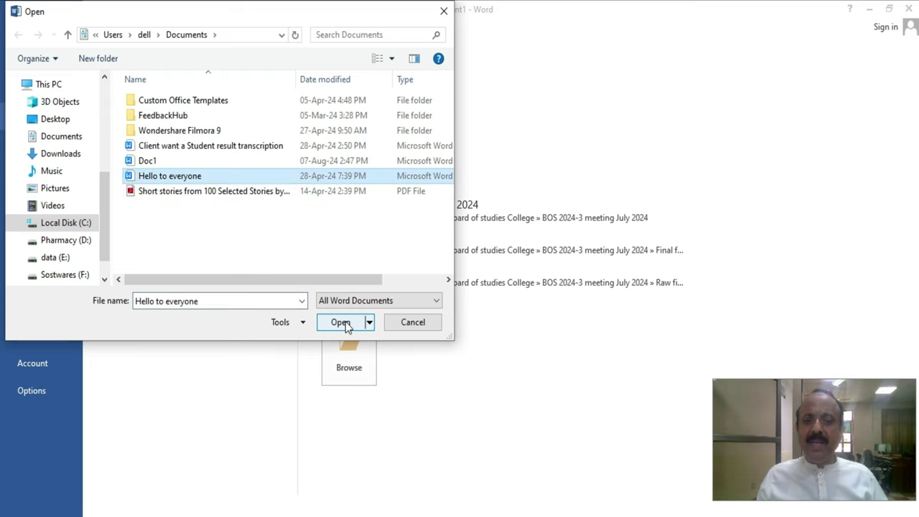
click(406, 322)
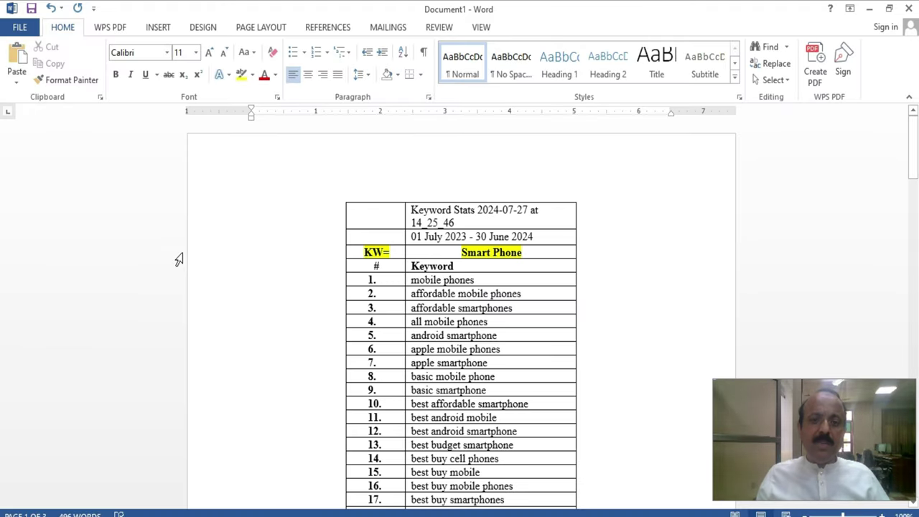
- Start a Ctrl+S save to the Documents folder, then cancel the Save As dialog
click(20, 29)
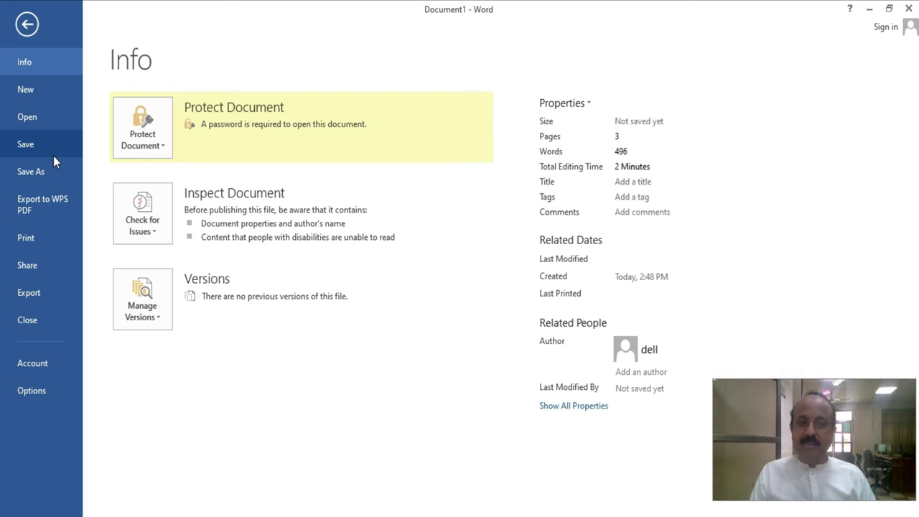
key(Escape)
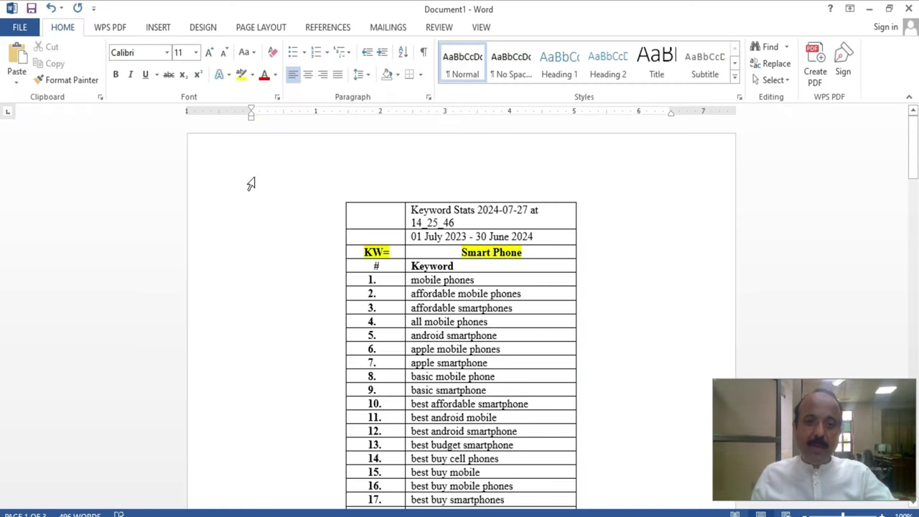
key(ctrl+s)
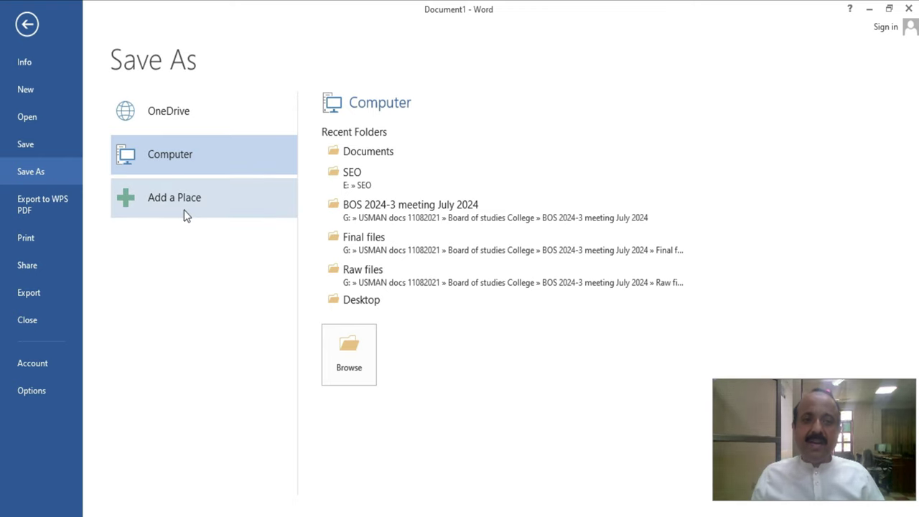
click(349, 151)
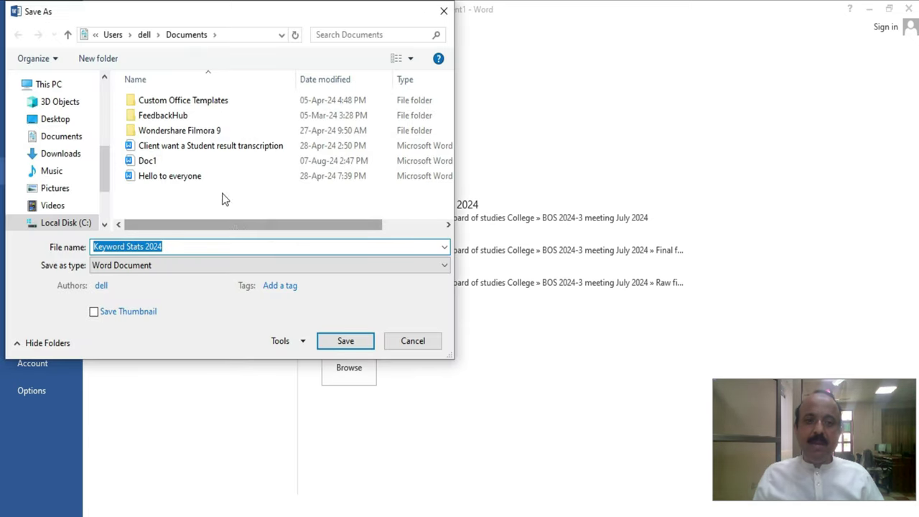
drag(196, 20, 365, 123)
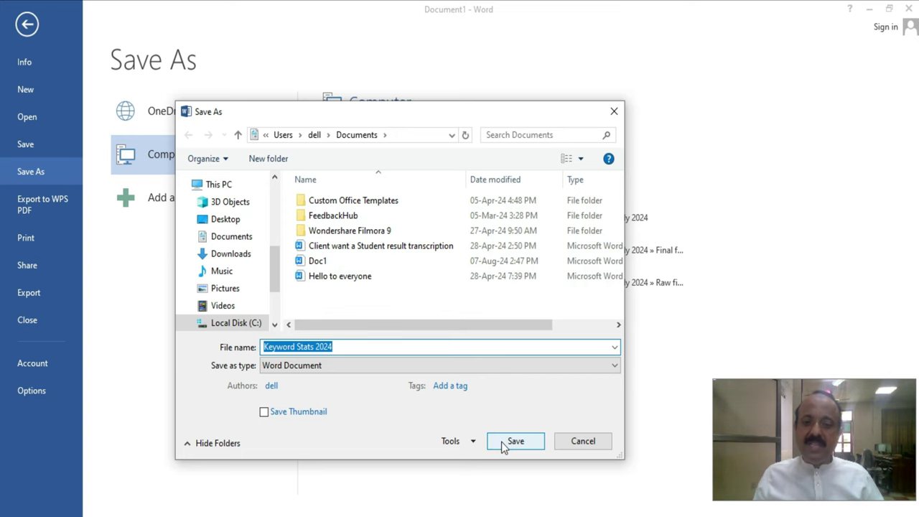
click(581, 442)
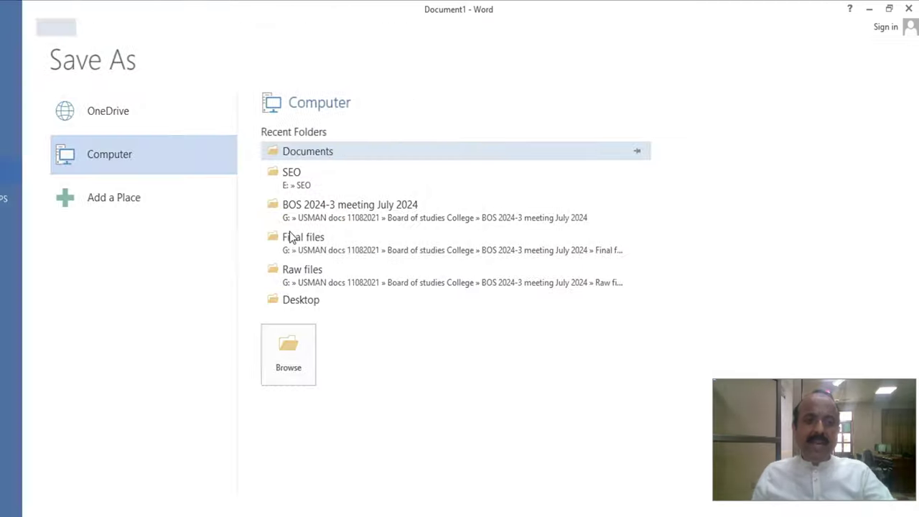
- Save the keyword table to Documents as 'Keyword Stats 20244.docx' through Save As > Browse
key(Escape)
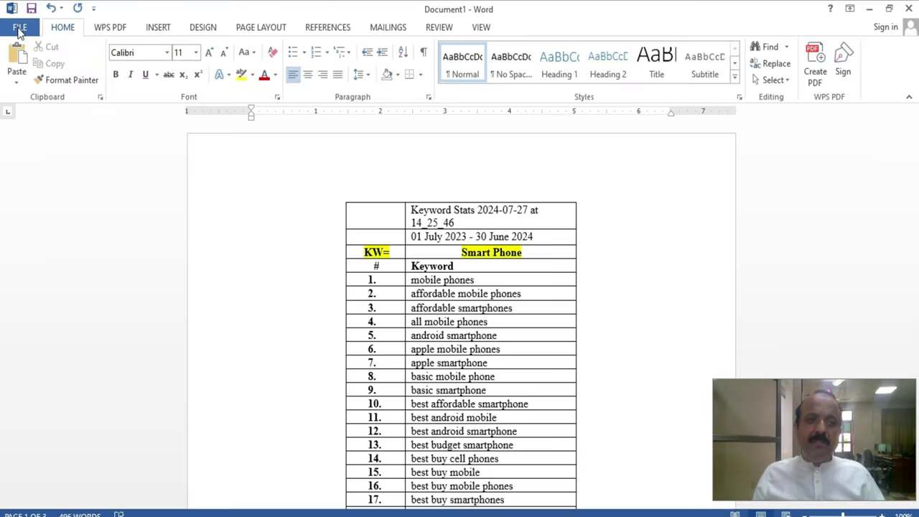
click(19, 29)
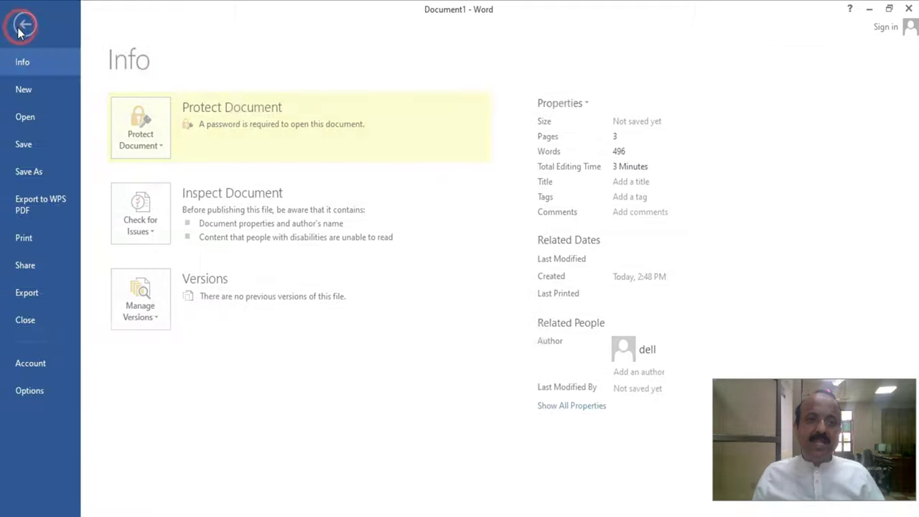
click(59, 174)
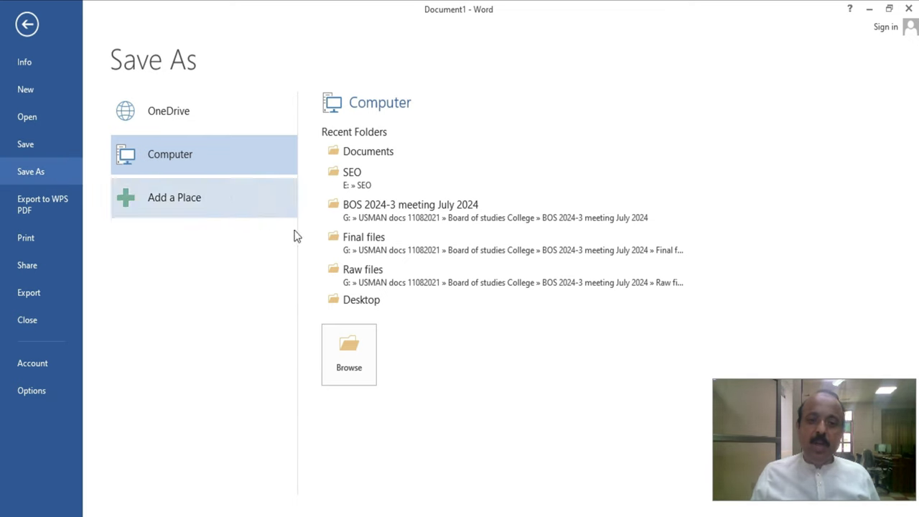
click(350, 359)
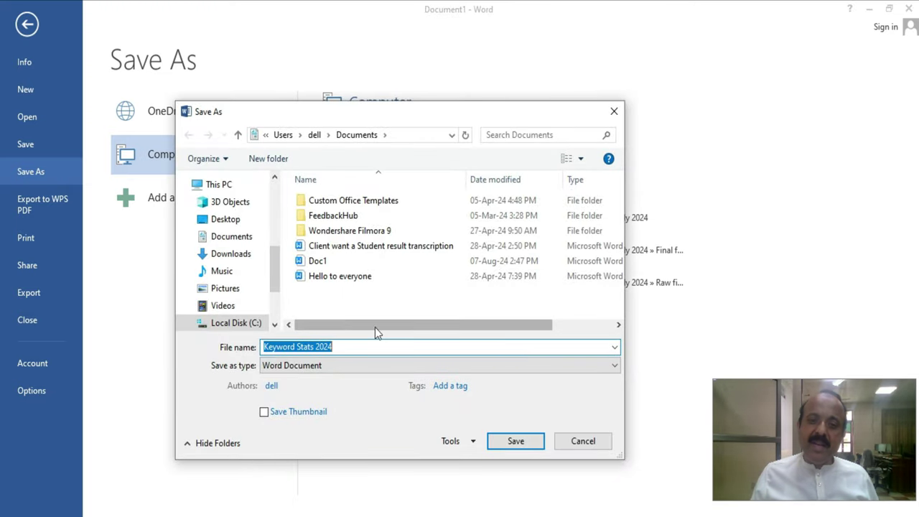
click(353, 348)
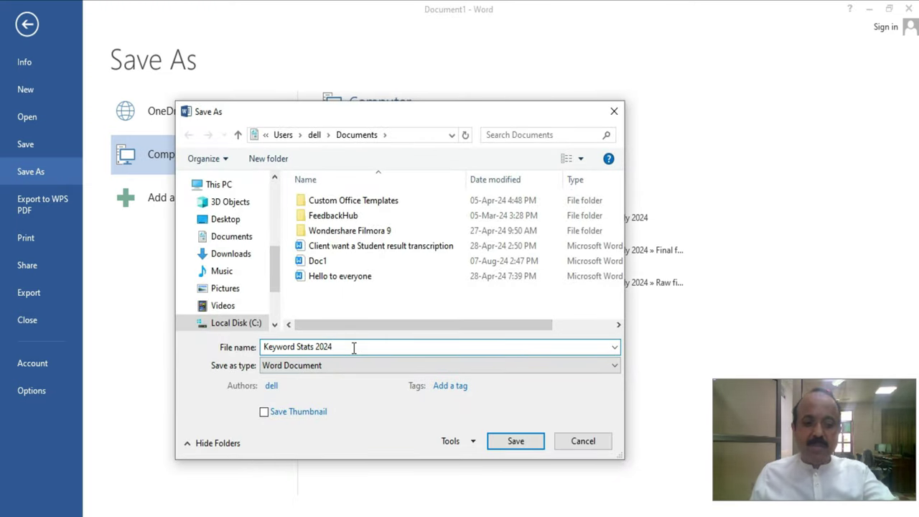
text(4)
click(516, 441)
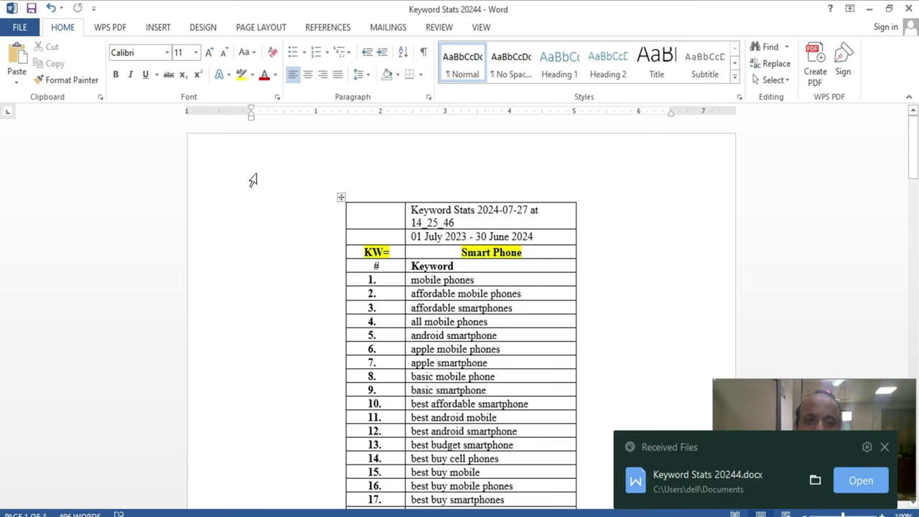
- Browse the backstage with Alt, F, A key tips, then start exporting to WPS PDF
key(alt)
key(f)
key(a)
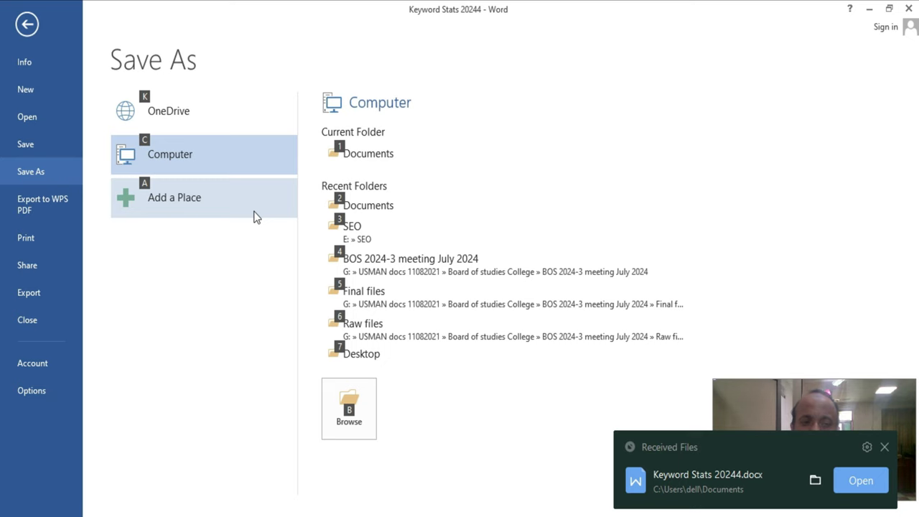
key(Escape)
key(Escape)
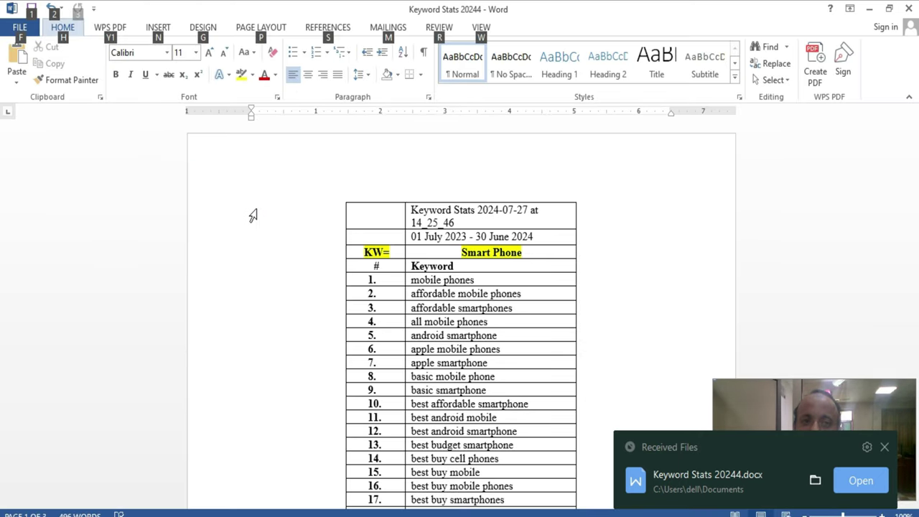
key(Escape)
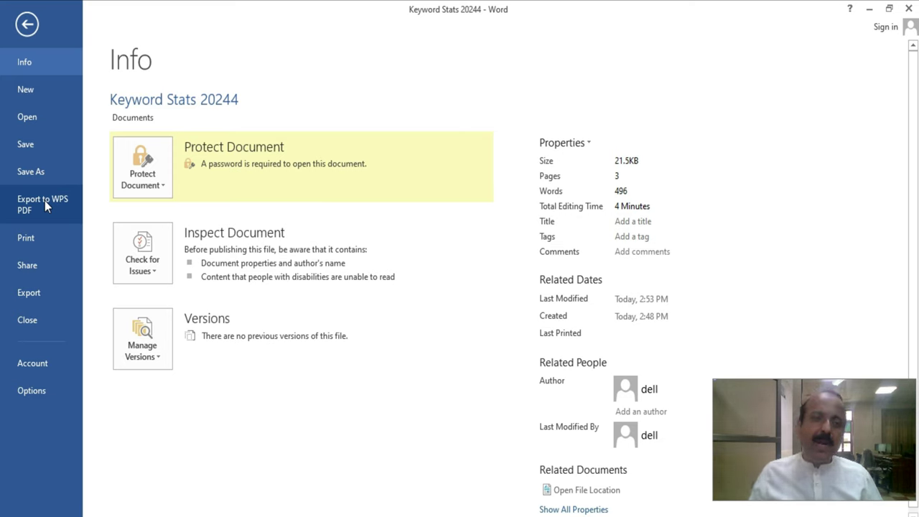
click(44, 200)
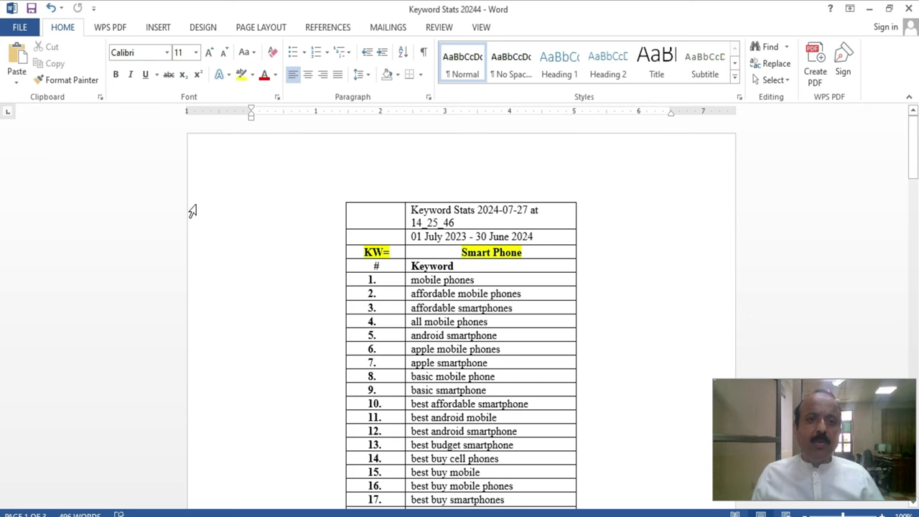
- Open the Print page with preview for Keyword Stats 20244, via File > Print and Ctrl+P
click(17, 29)
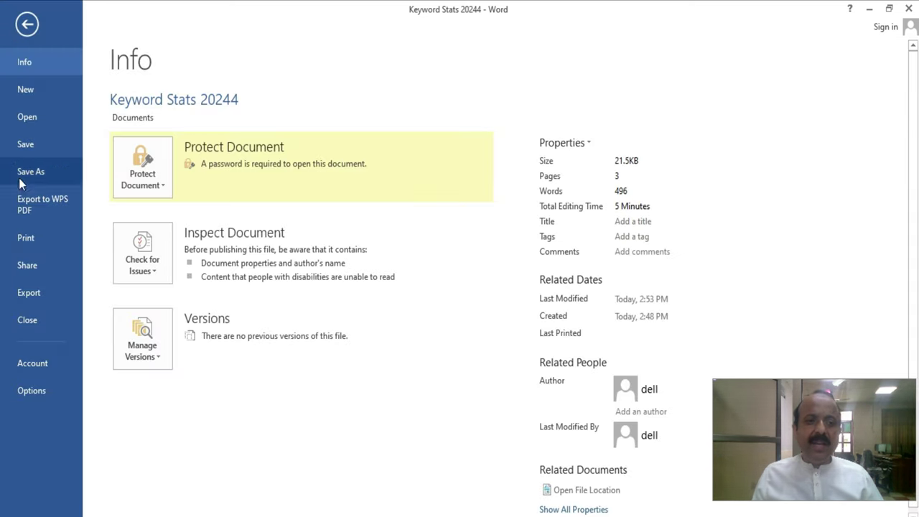
click(26, 238)
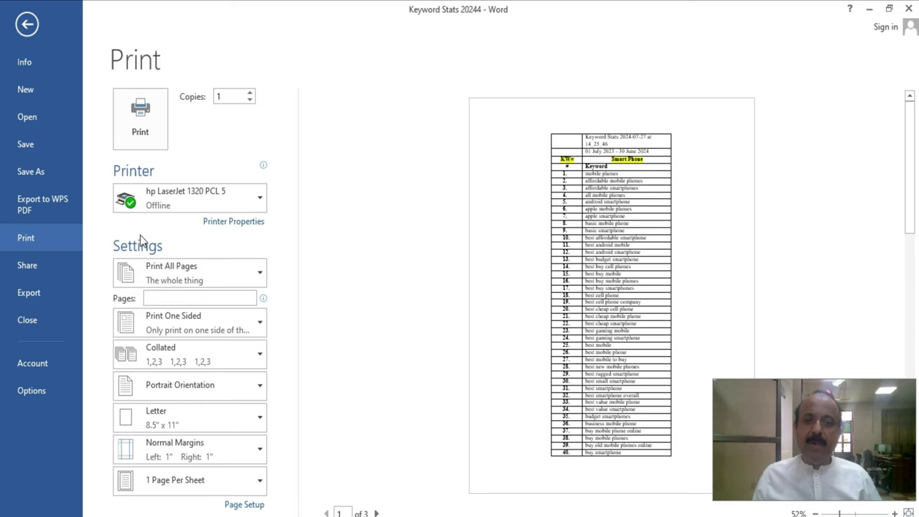
key(Escape)
key(ctrl+End)
key(ctrl+v)
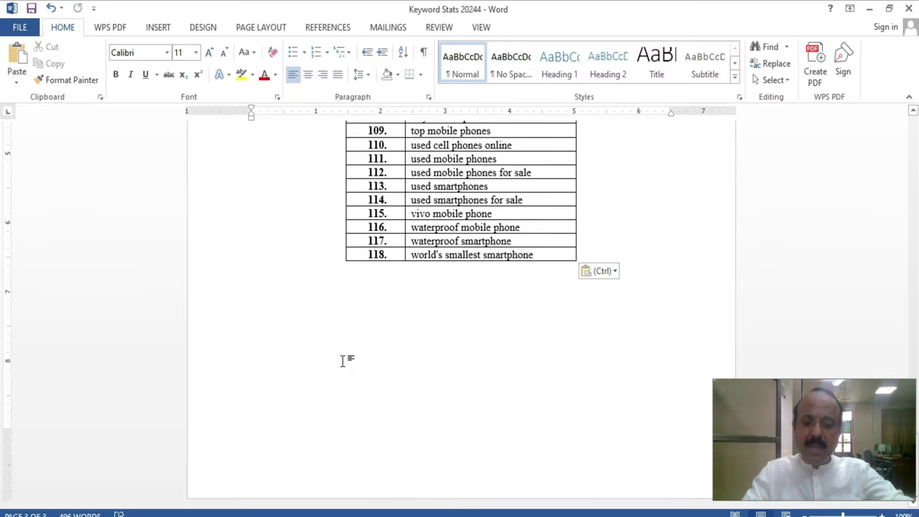
key(ctrl+p)
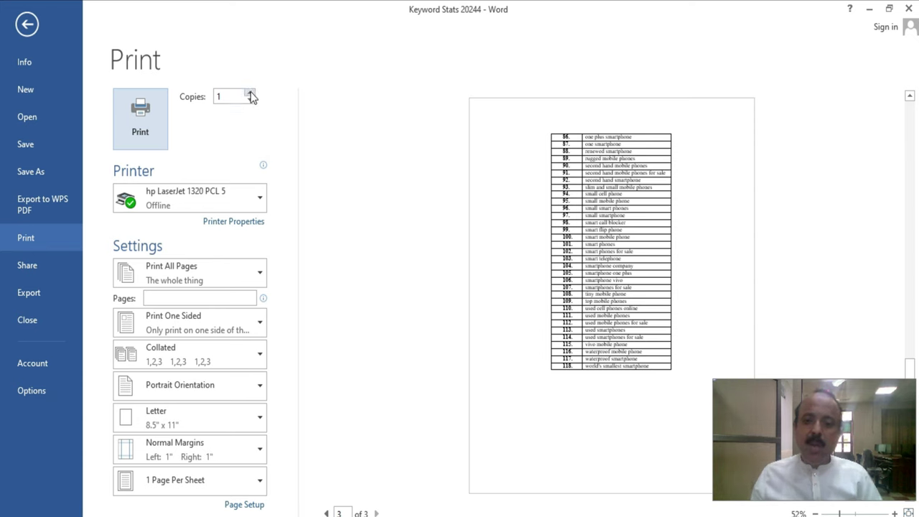
- Raise copies to 3 and select the HP LaserJet P2015 Series UPD PCL 6 printer
click(250, 94)
click(251, 94)
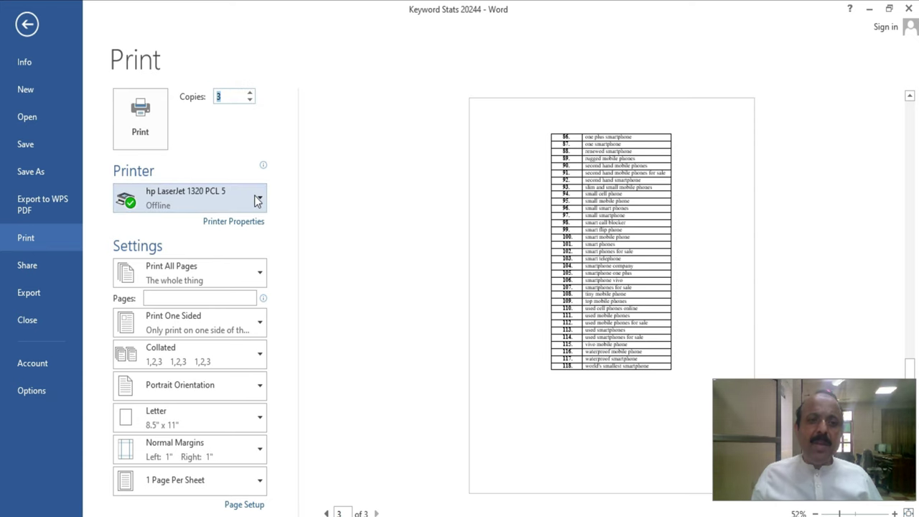
click(256, 197)
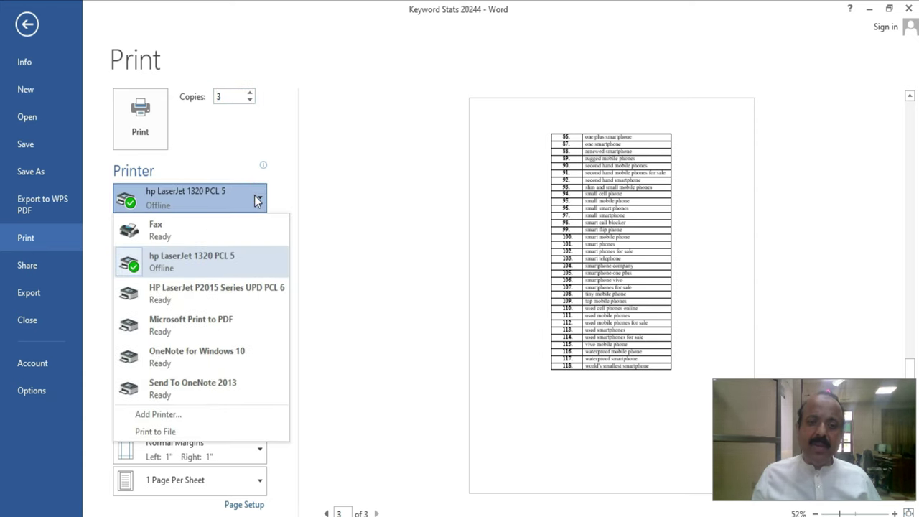
click(234, 291)
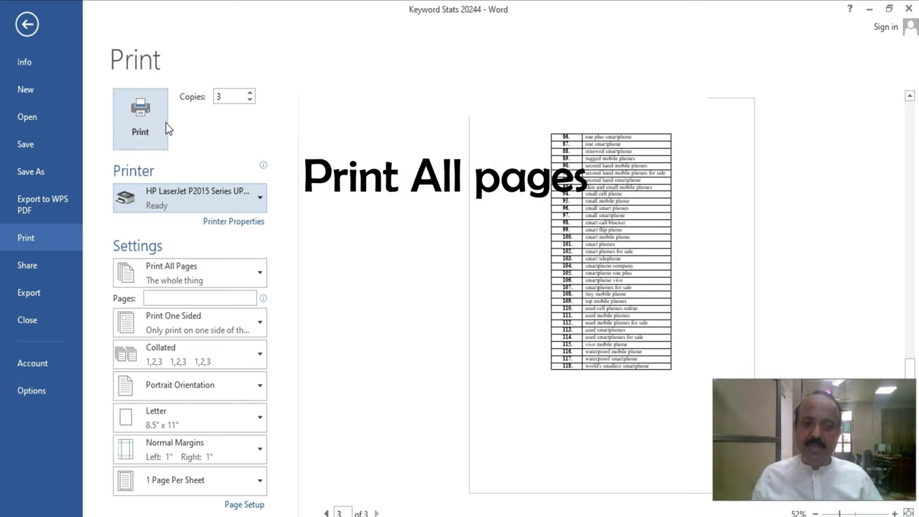
click(260, 281)
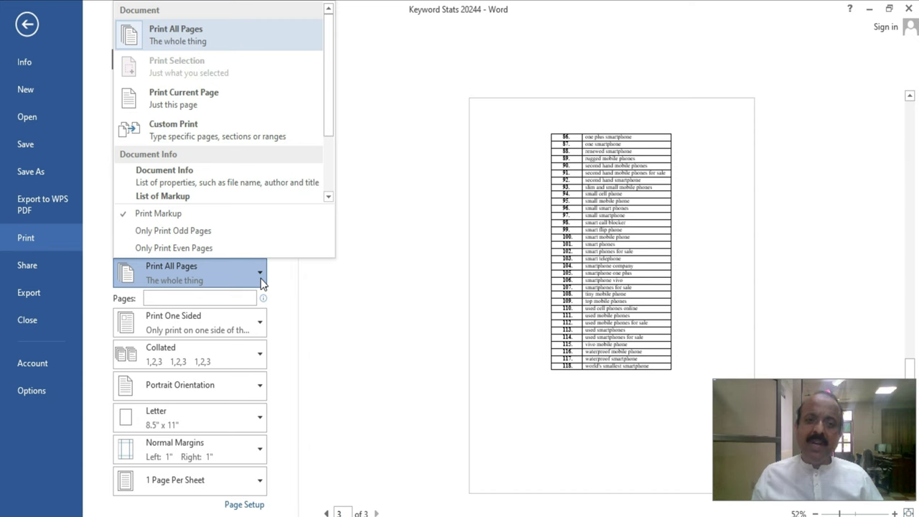
- Print only even pages, keeping one-sided and collated printing
click(248, 233)
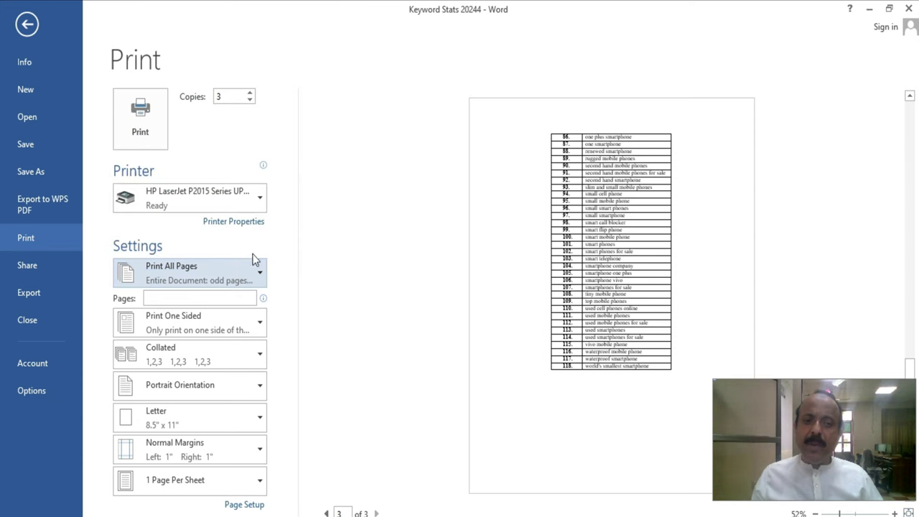
click(258, 271)
click(229, 251)
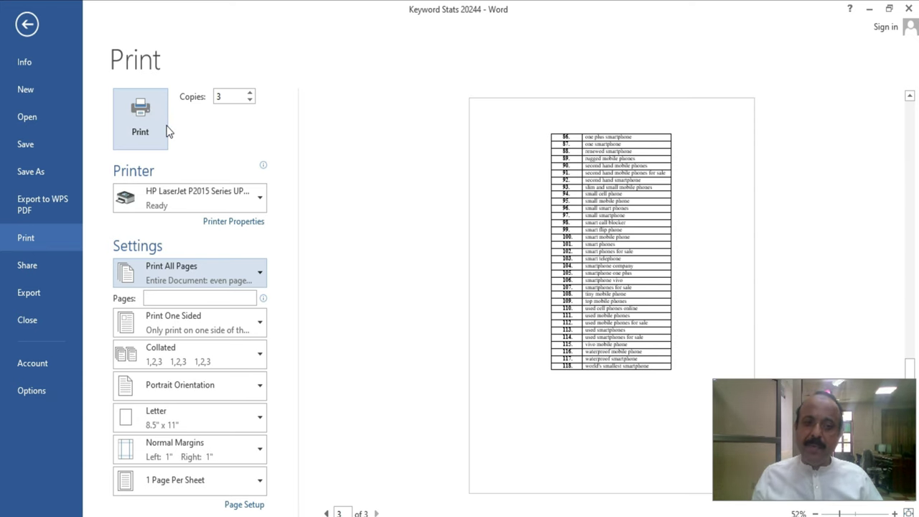
click(254, 327)
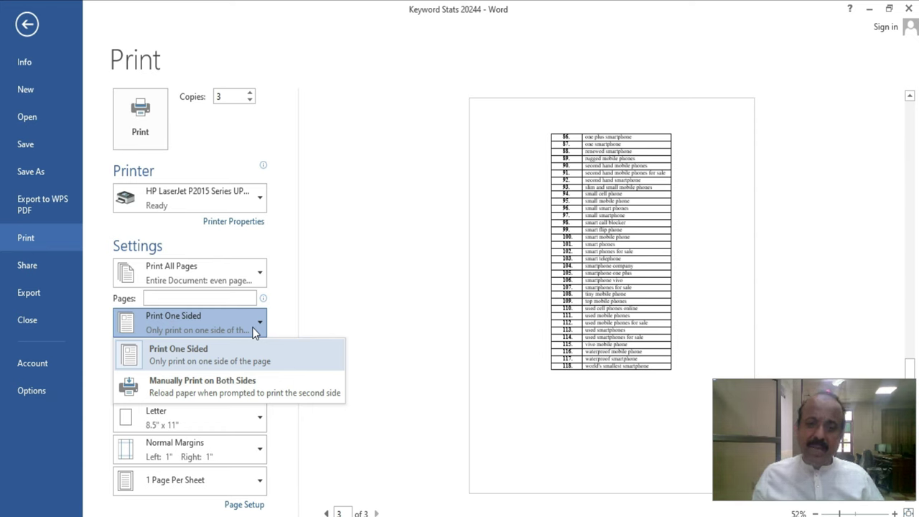
click(251, 387)
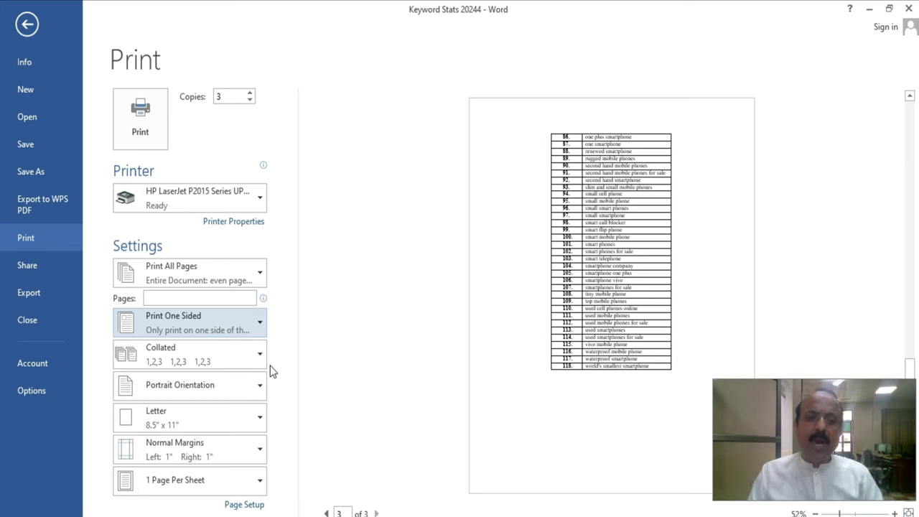
click(259, 352)
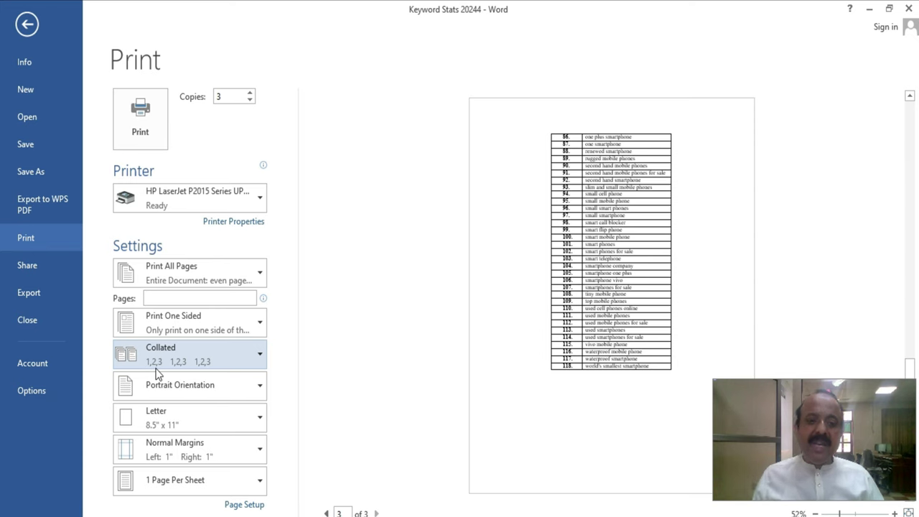
click(179, 359)
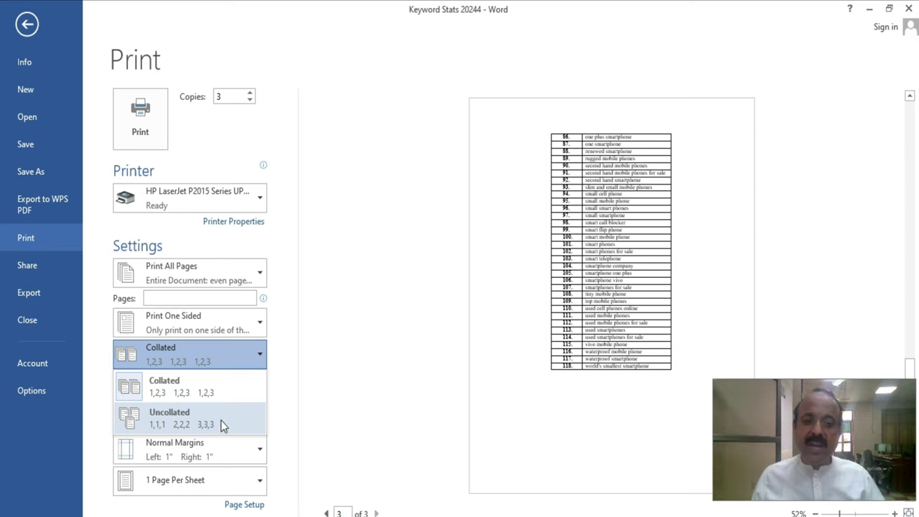
click(365, 309)
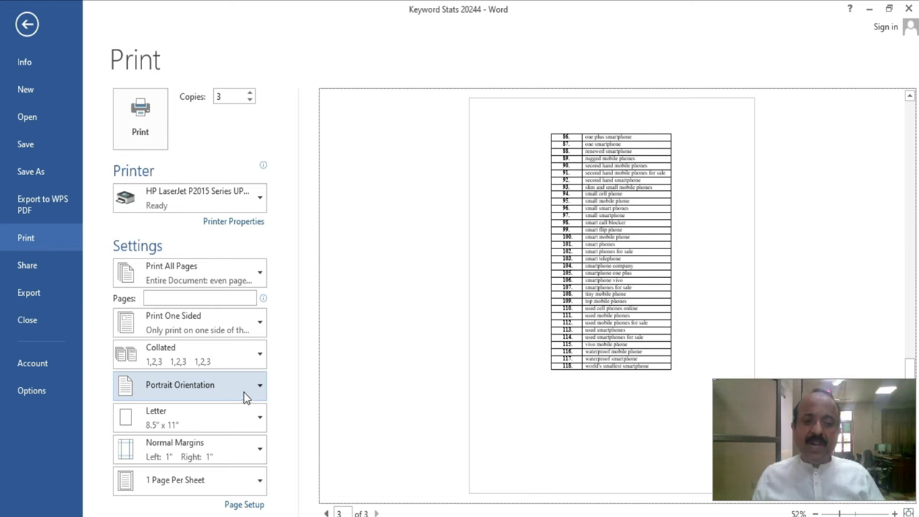
- Switch the printout to landscape orientation on A4 (8.27" x 11.69") paper
click(244, 397)
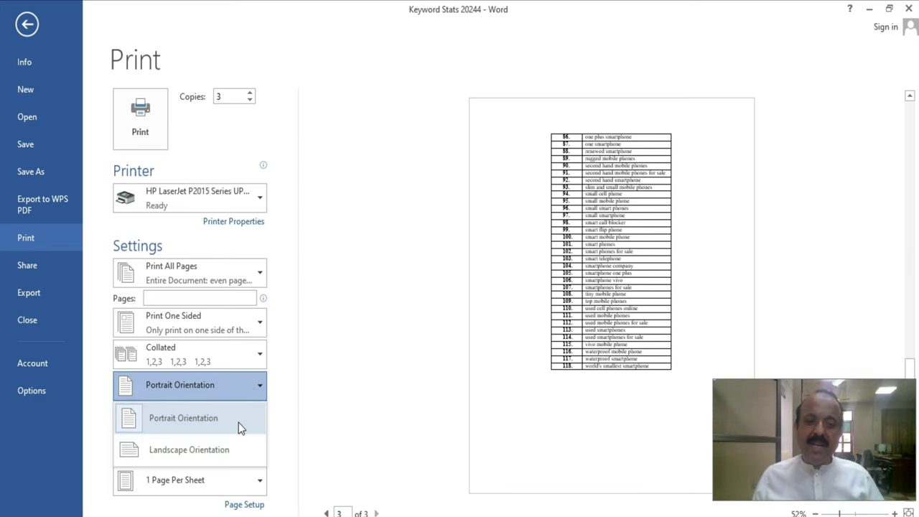
click(238, 422)
click(247, 392)
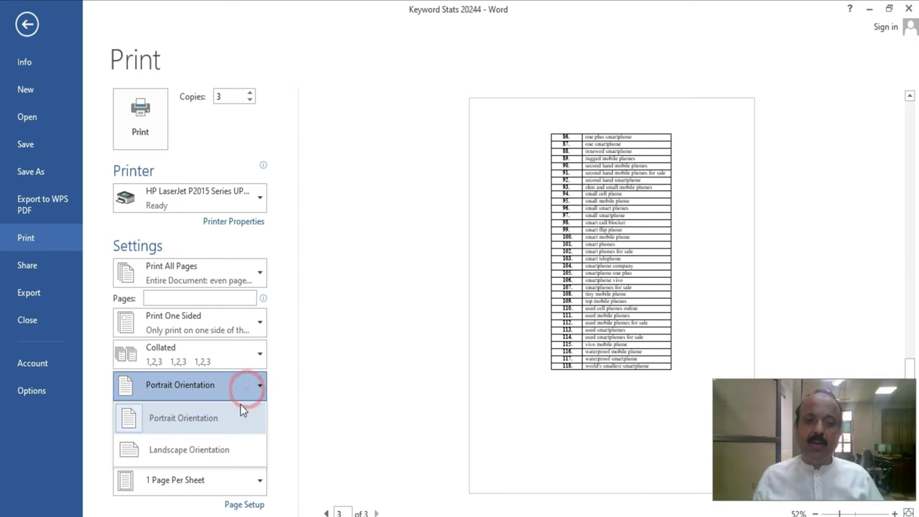
click(225, 448)
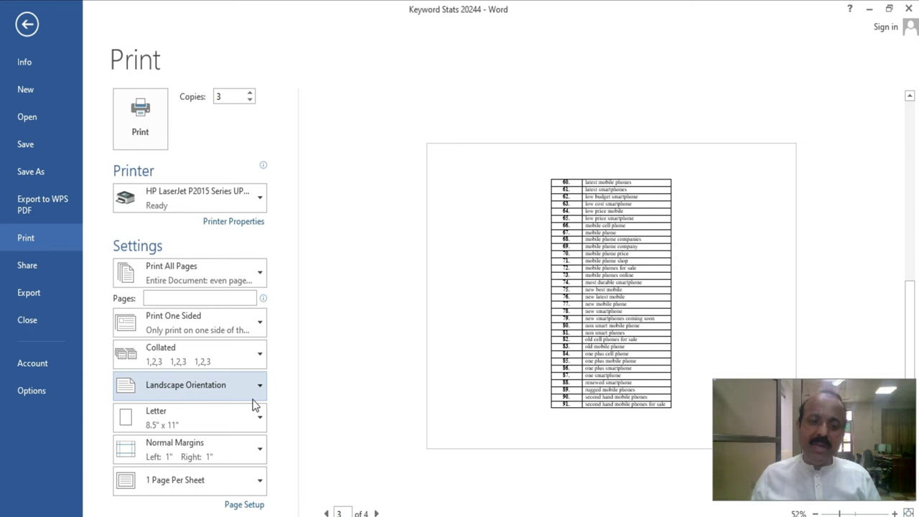
click(258, 417)
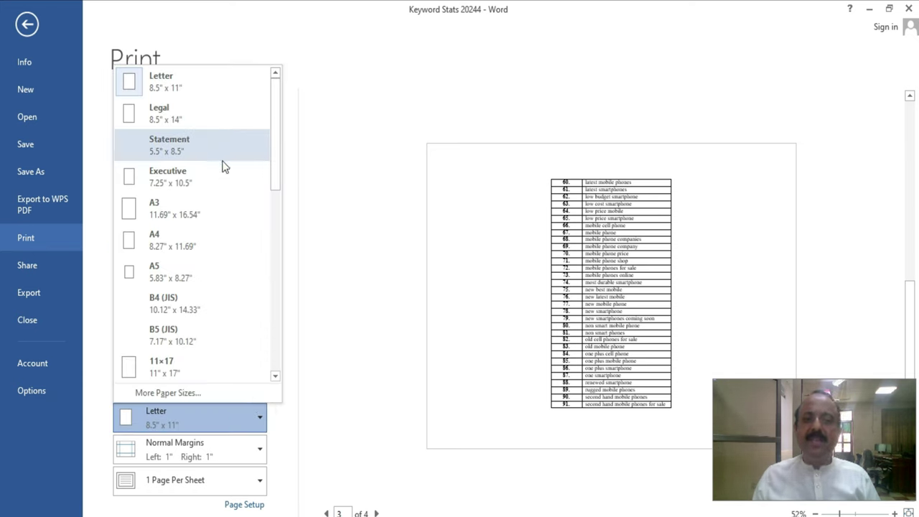
click(205, 244)
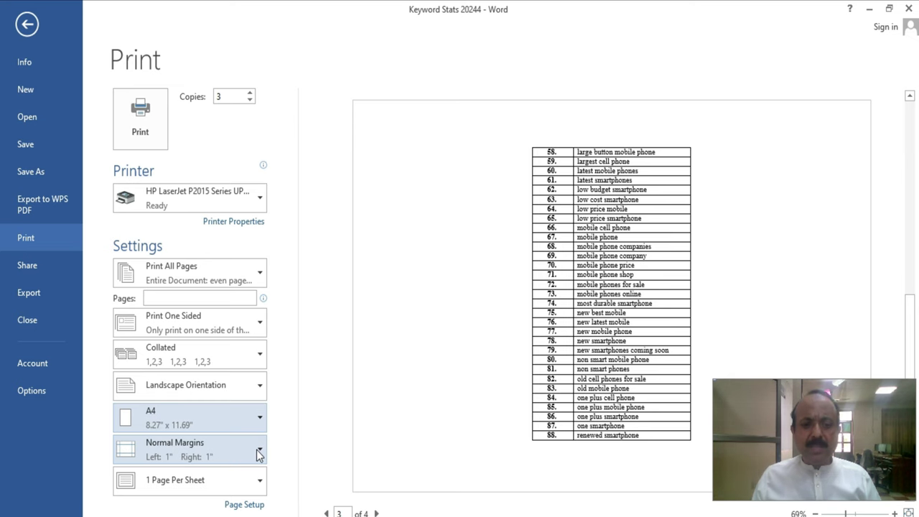
- Try the Narrow and Moderate margin presets, settle on Wide (2" left and right), and return to the document
click(258, 451)
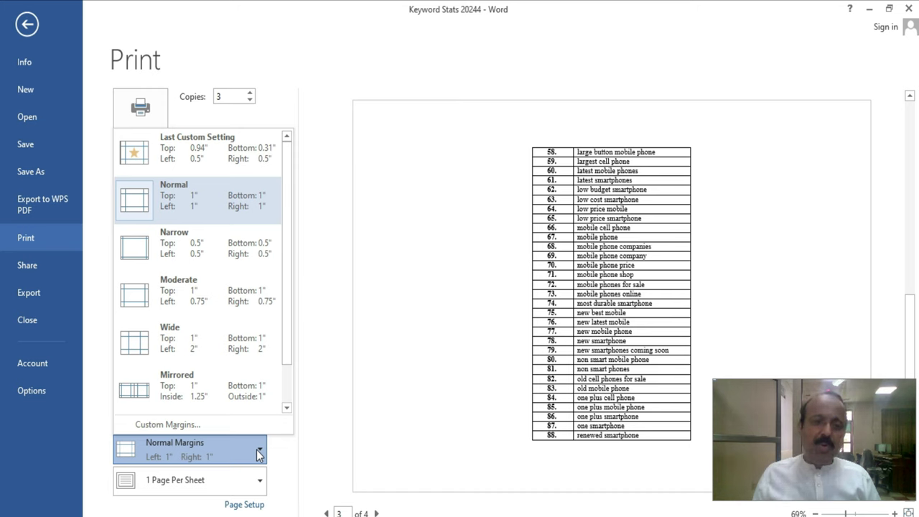
click(204, 246)
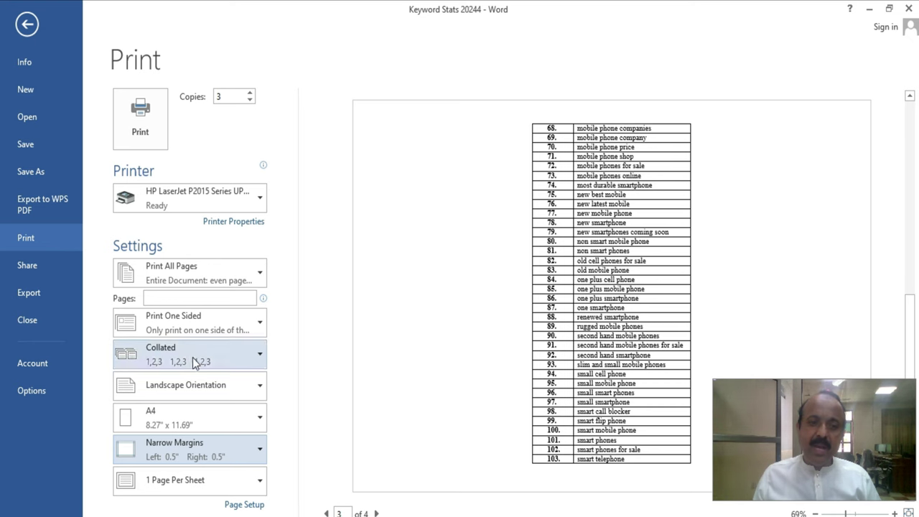
click(203, 444)
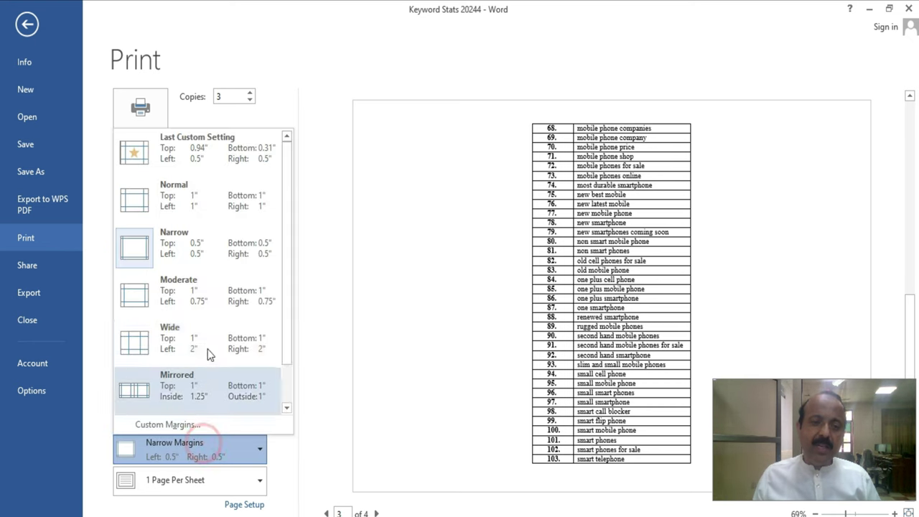
click(207, 300)
click(206, 446)
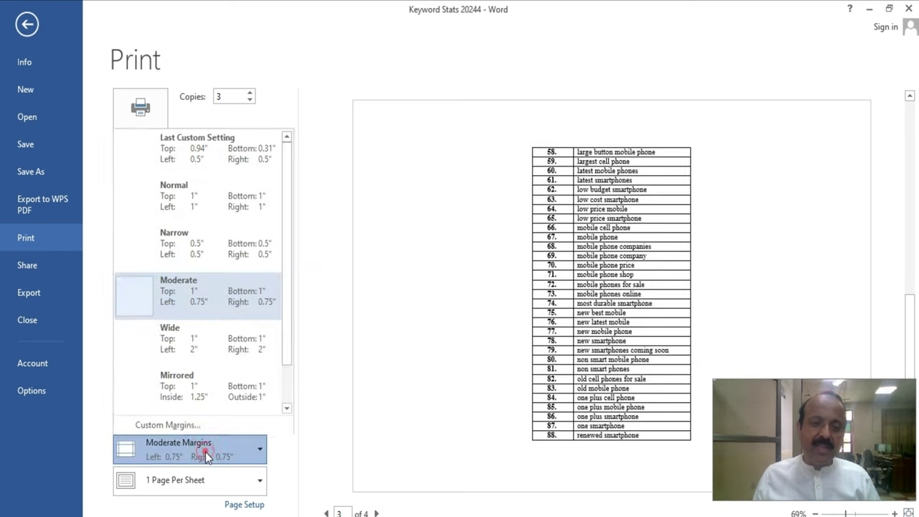
click(197, 341)
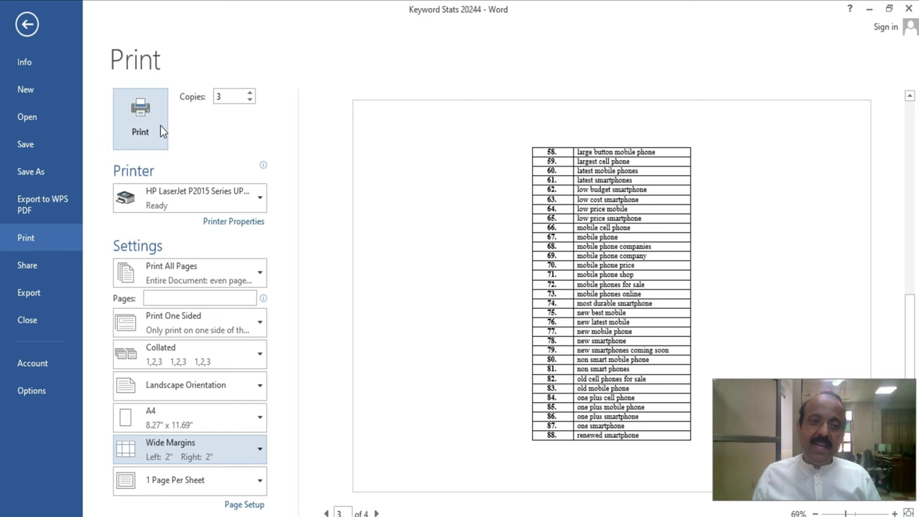
click(27, 24)
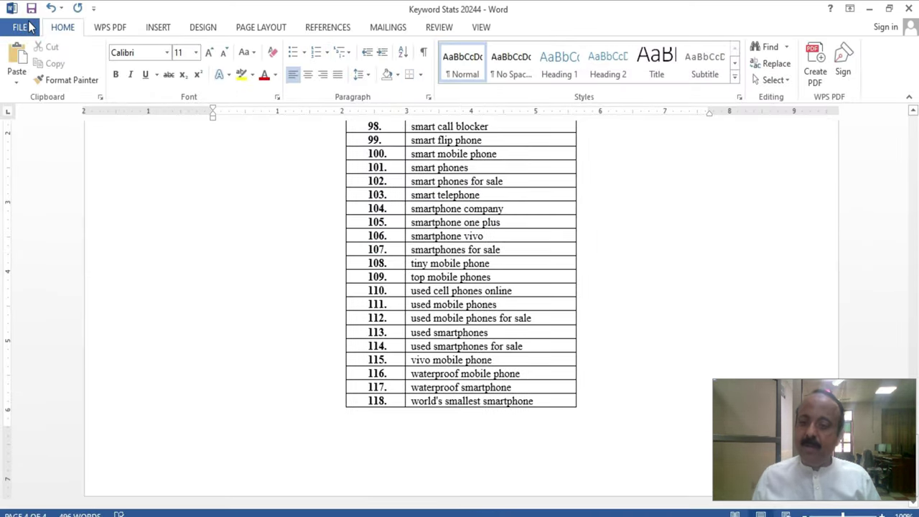
click(27, 27)
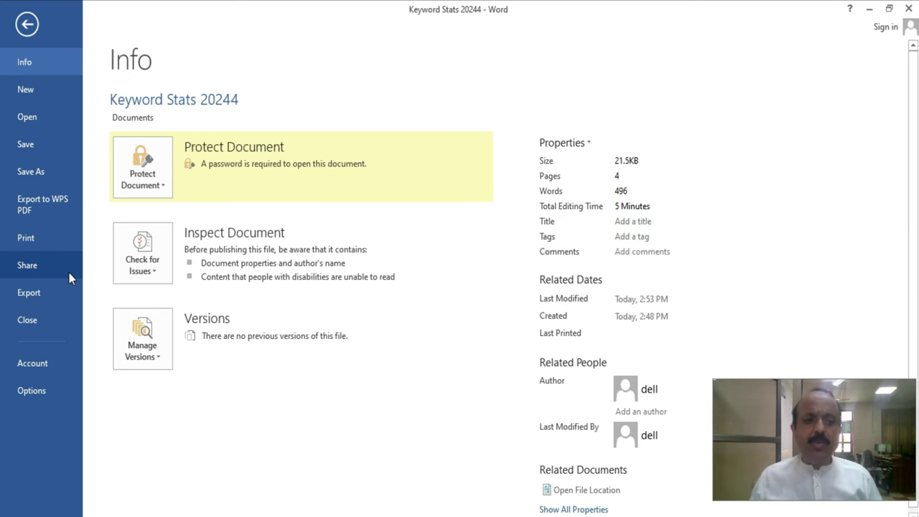
click(68, 273)
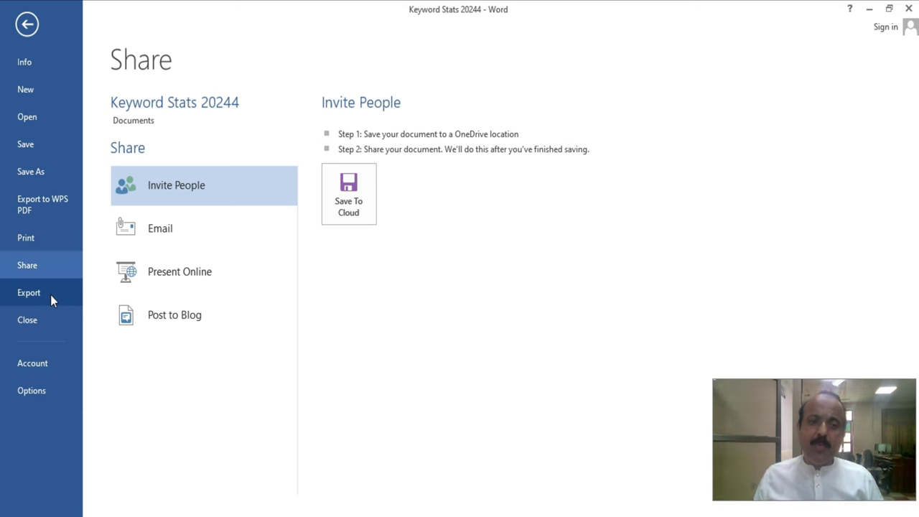
click(51, 294)
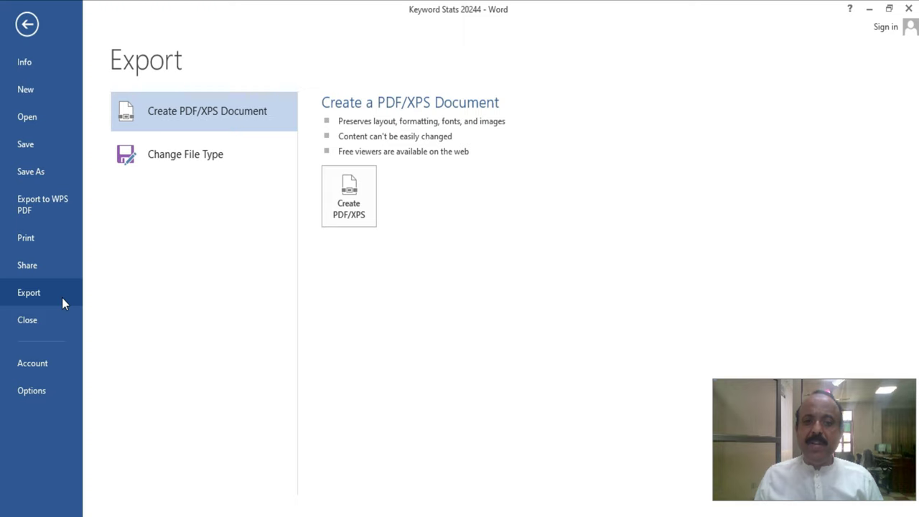
click(189, 155)
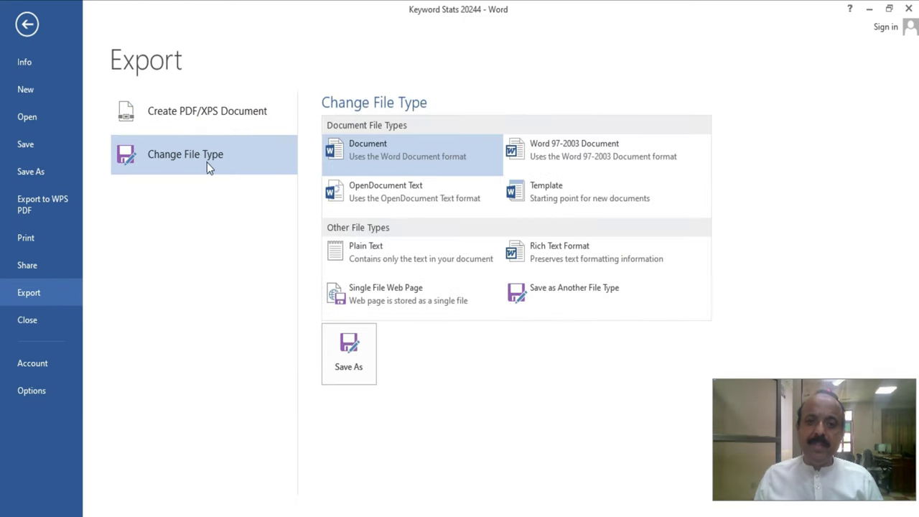
click(362, 365)
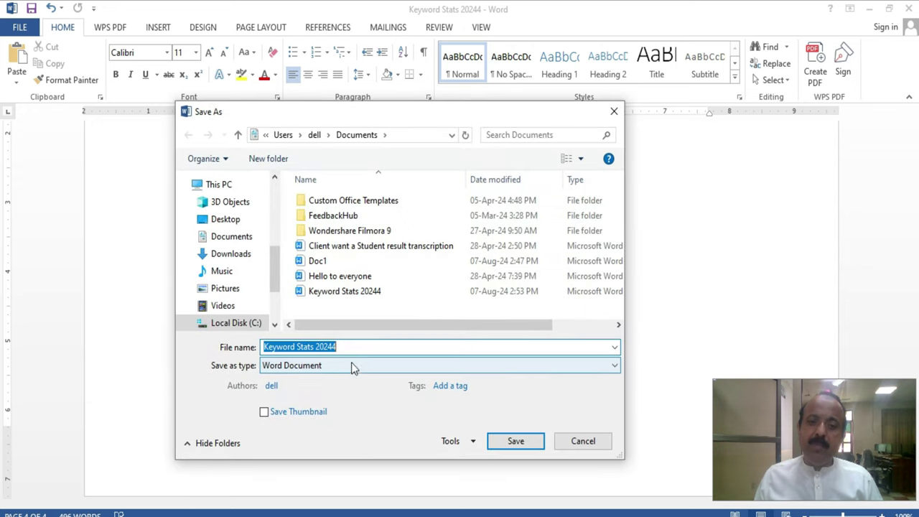
click(342, 366)
click(334, 241)
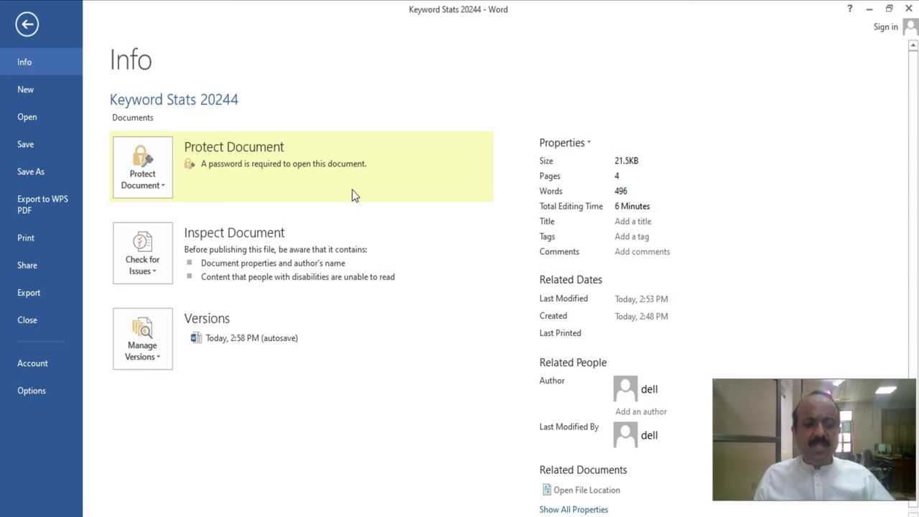
key(Escape)
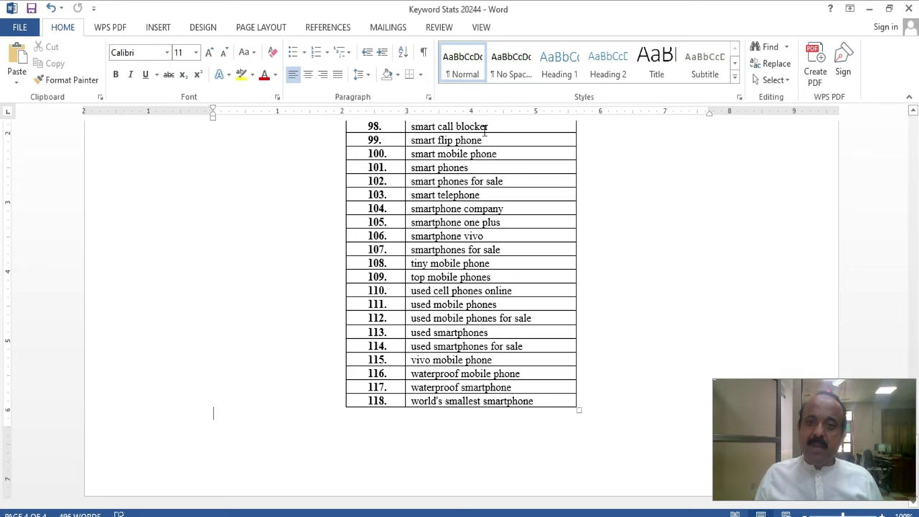
- Close Keyword Stats 20244 through the save prompt, glance at recent documents, and quit Word
click(20, 27)
click(32, 321)
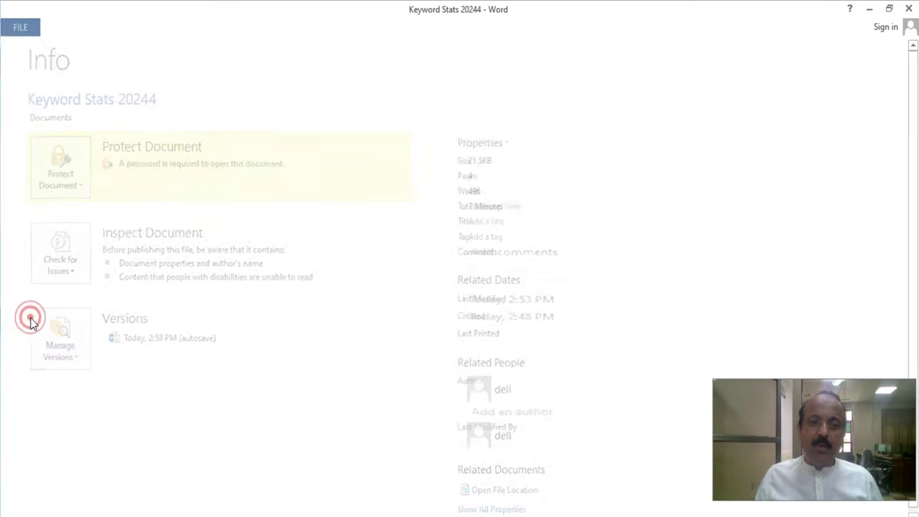
click(399, 297)
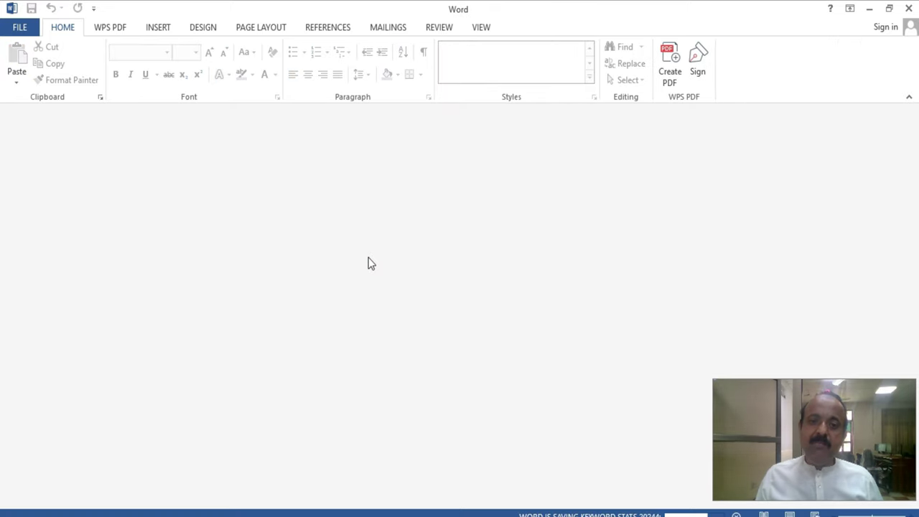
click(16, 29)
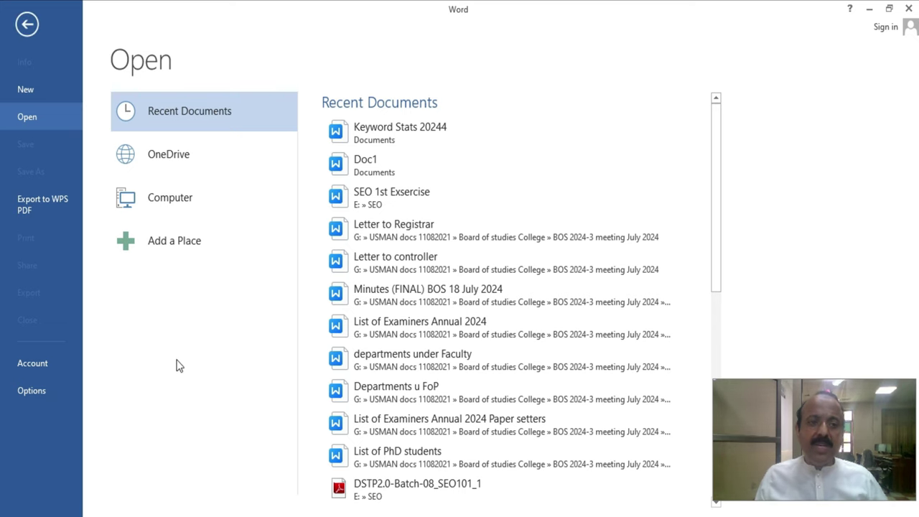
key(Escape)
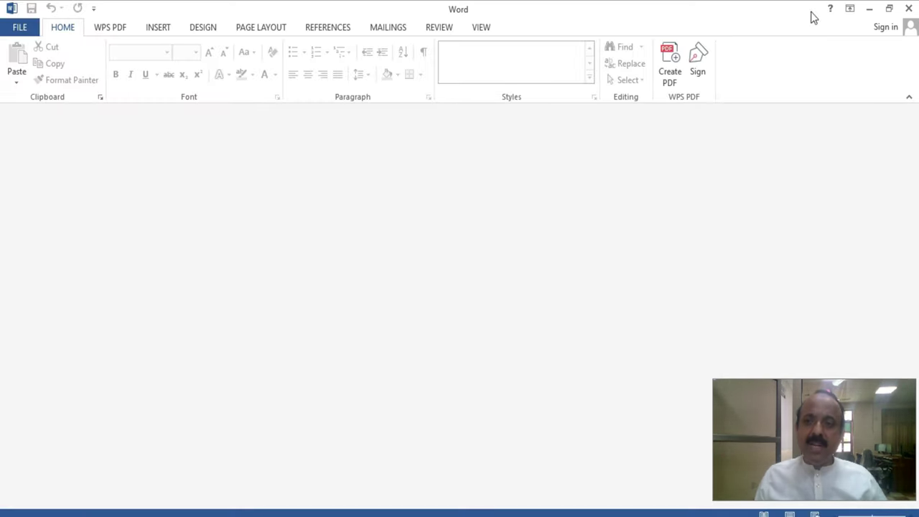
click(908, 10)
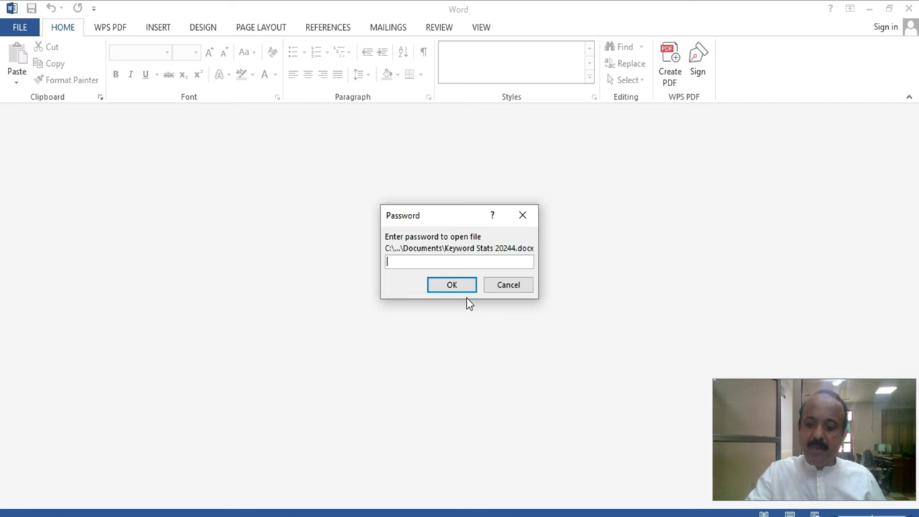
- Reopen the document by entering its password, then view the Account page
text(•)
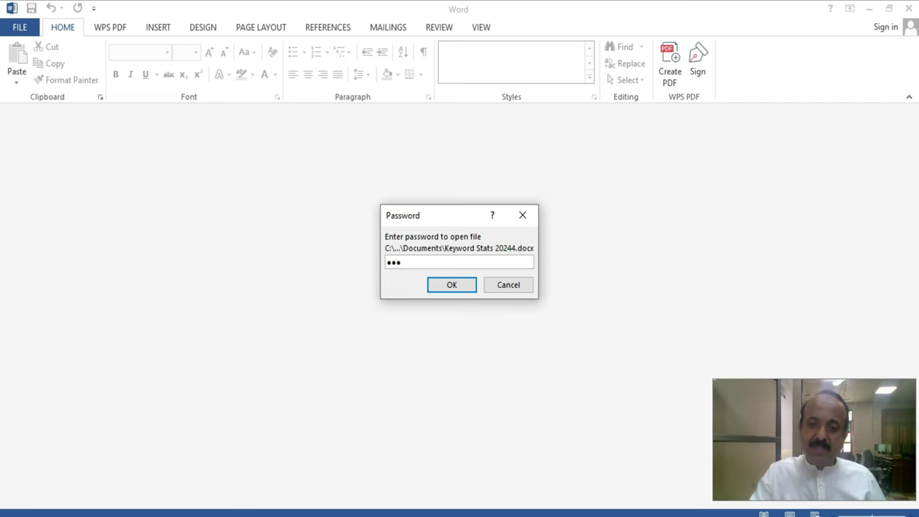
key(Return)
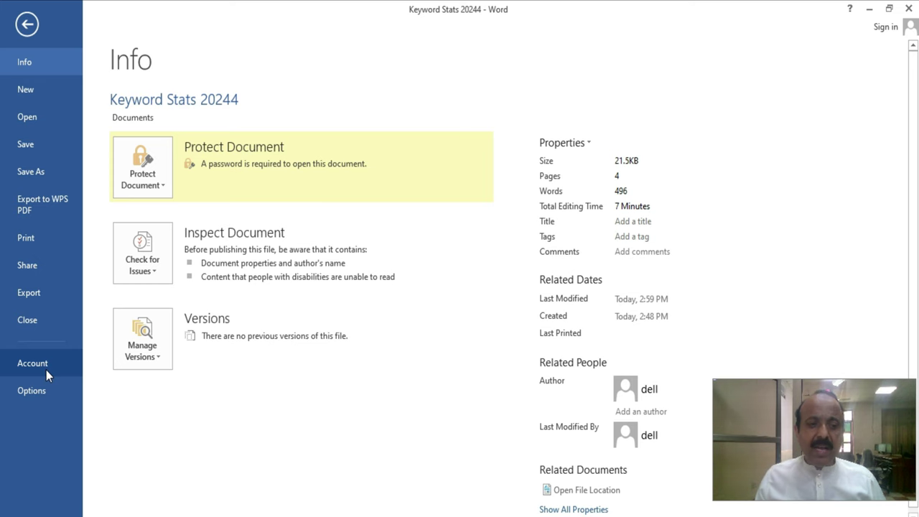
click(46, 370)
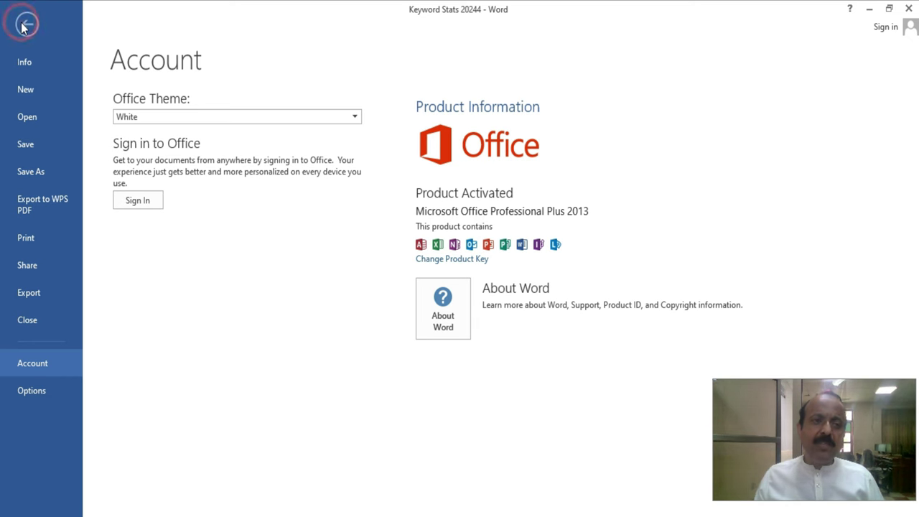
- Leave the Account page, browse the Display, Proofing and Advanced pages of Word Options, and close with OK
click(26, 24)
click(20, 30)
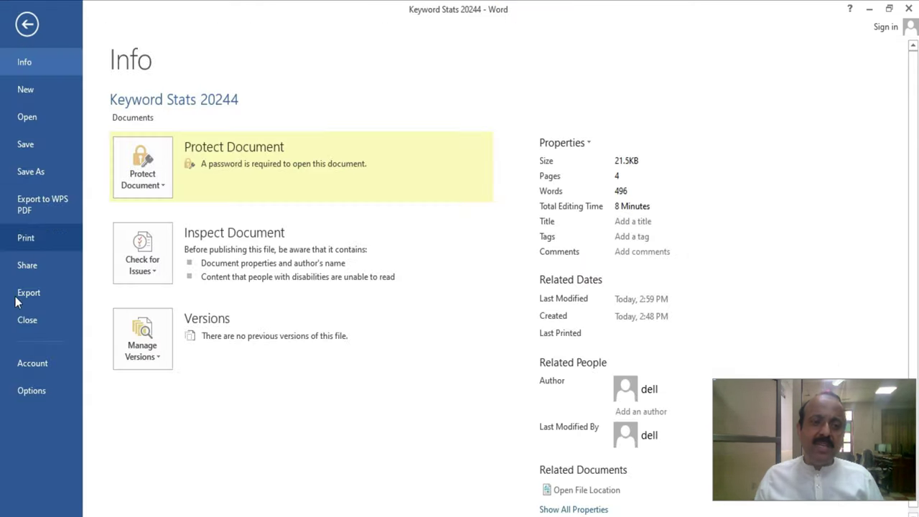
click(43, 394)
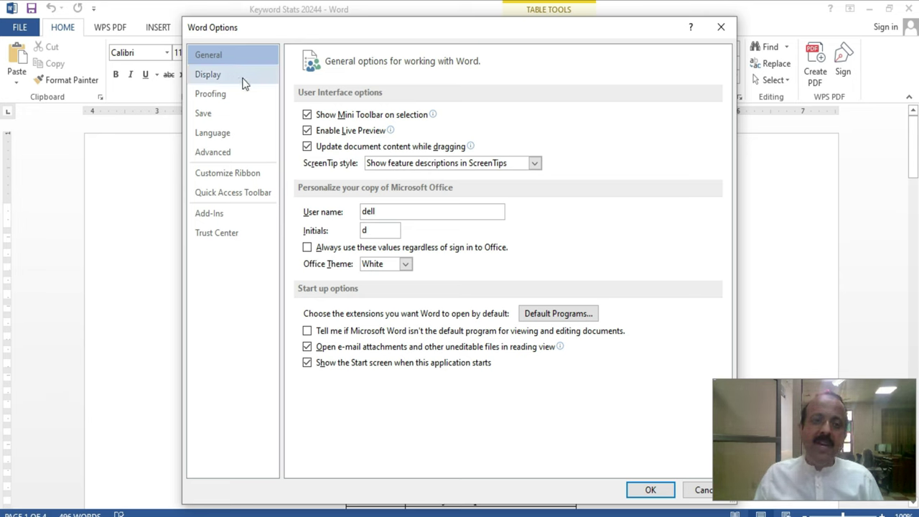
click(206, 75)
click(211, 95)
click(218, 153)
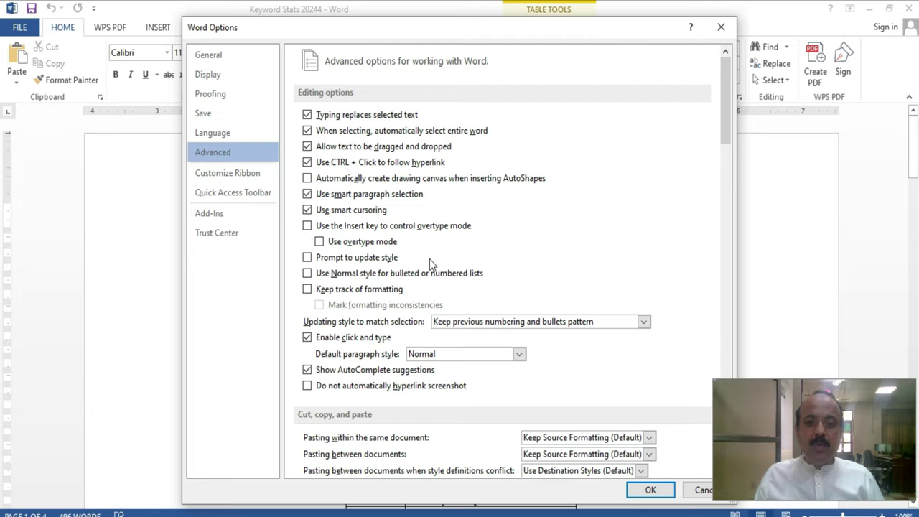
scroll(430, 259, down, 5)
scroll(427, 261, down, 9)
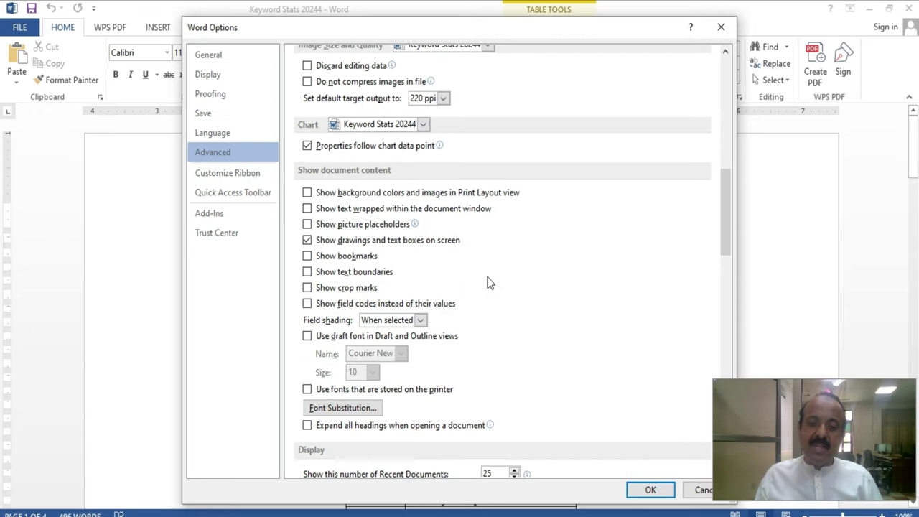
scroll(606, 429, down, 2)
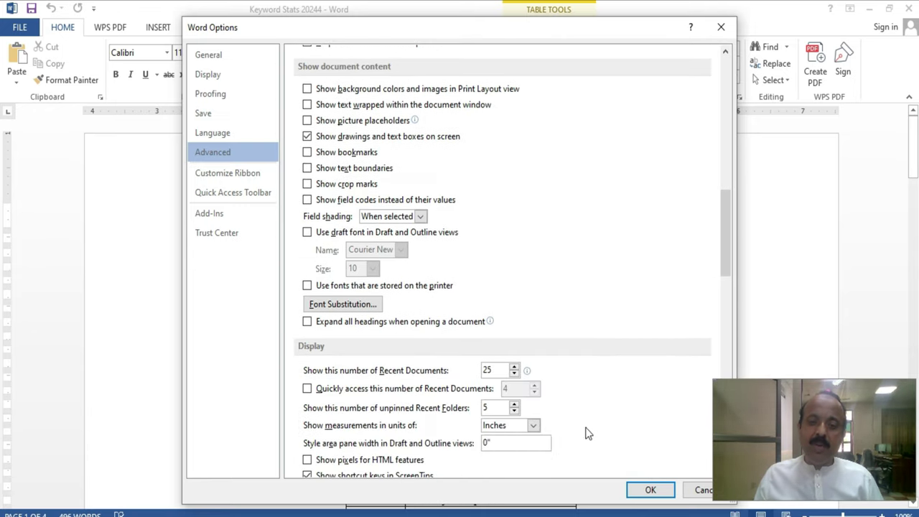
click(652, 490)
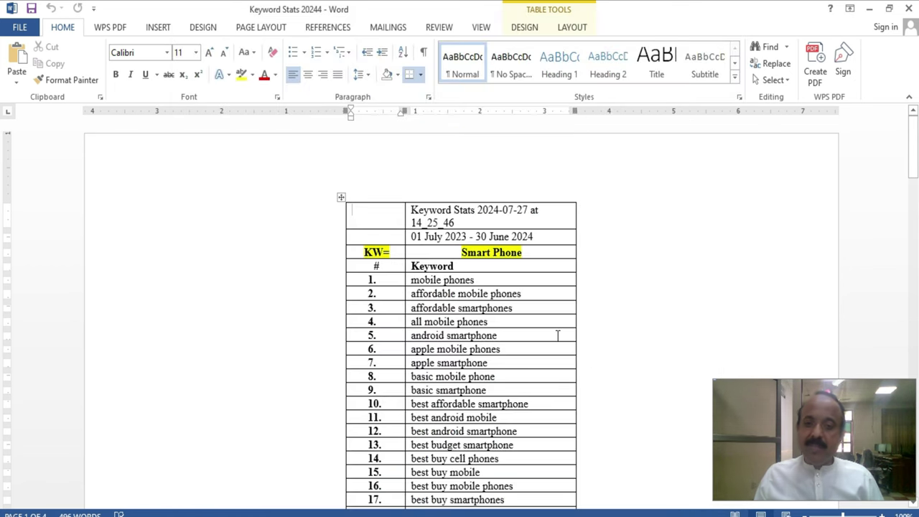